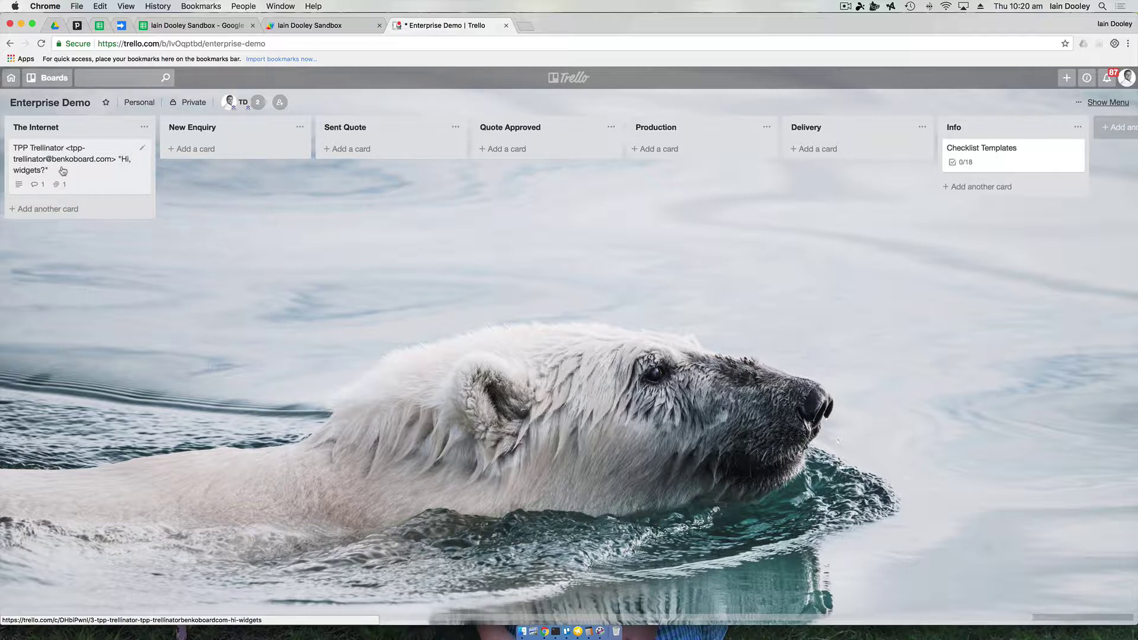
# Step: Move the "Hi, widgets?" card from The Internet to New Enquiry and check the contents of the Checklist Templates card
pyautogui.moveTo(63, 171); pyautogui.dragTo(225, 173)
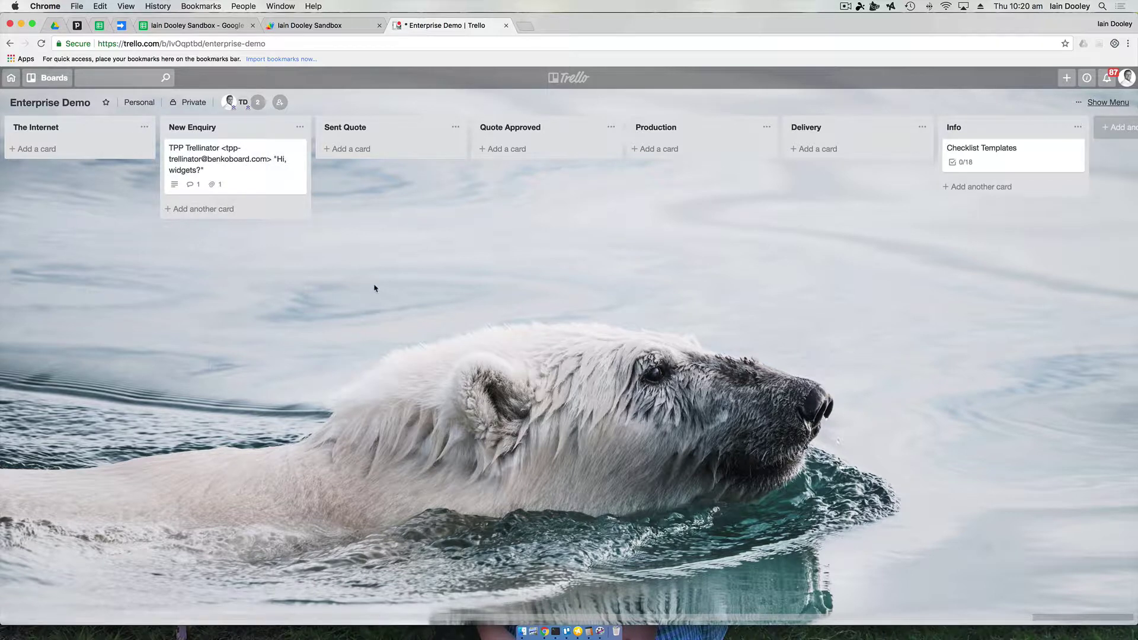
pyautogui.click(973, 167)
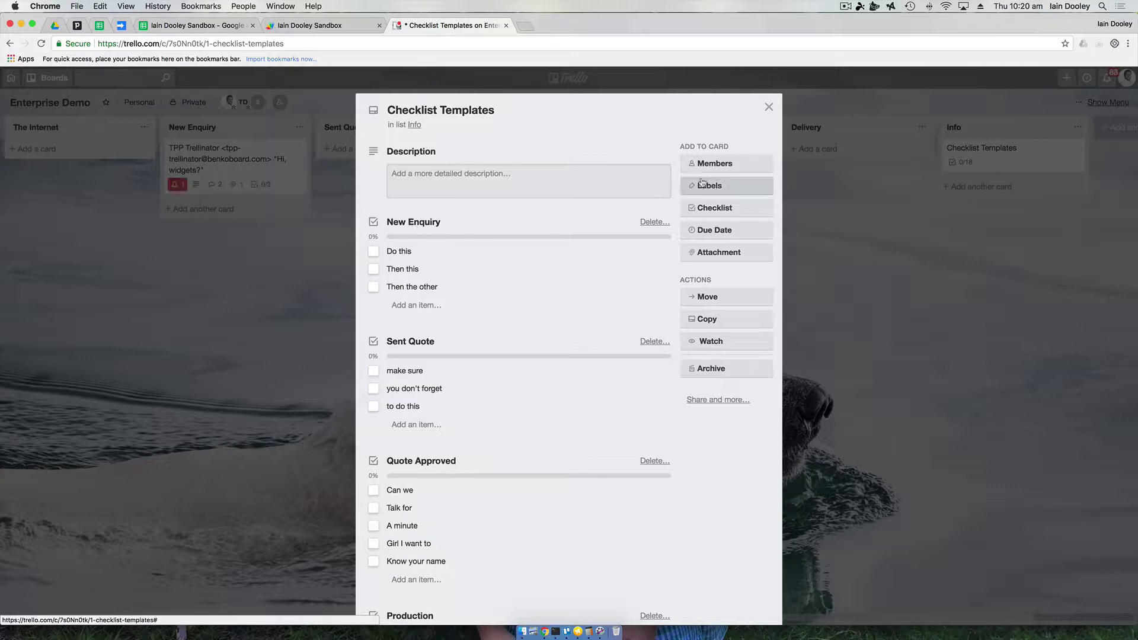
pyautogui.click(768, 107)
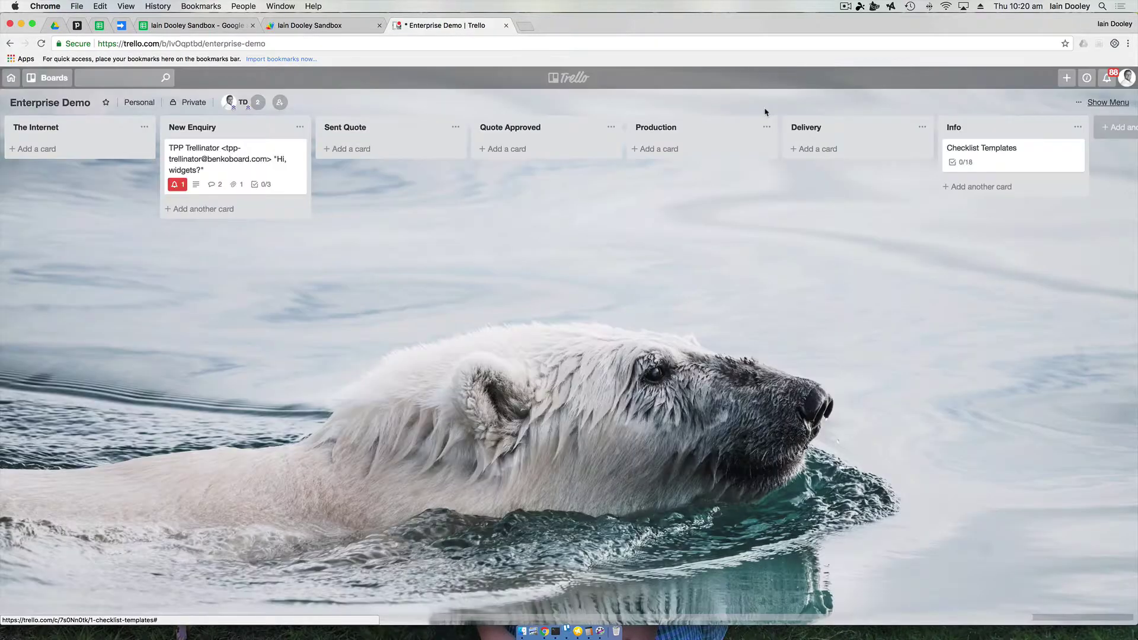
pyautogui.click(237, 169)
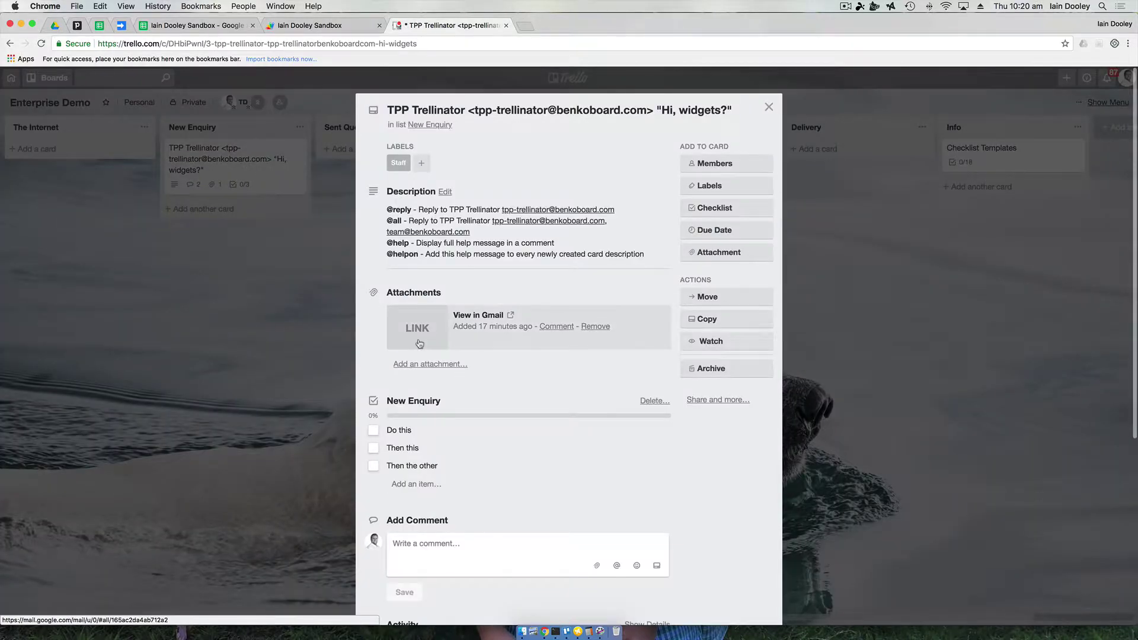
pyautogui.scroll(-5, 419, 344)
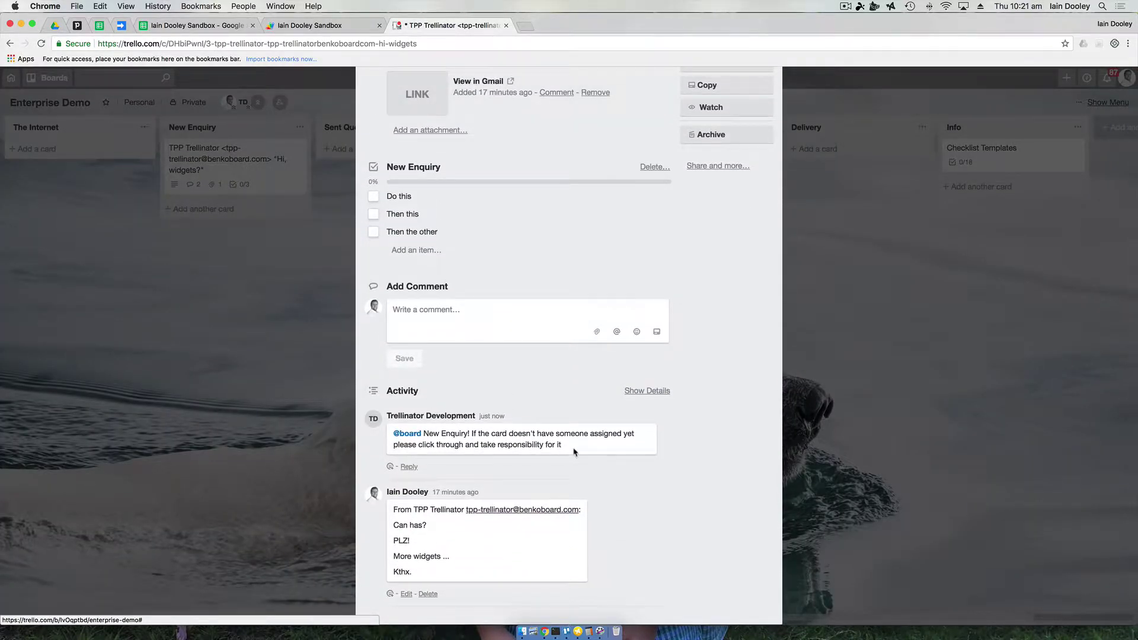
pyautogui.moveTo(573, 452); pyautogui.dragTo(389, 435)
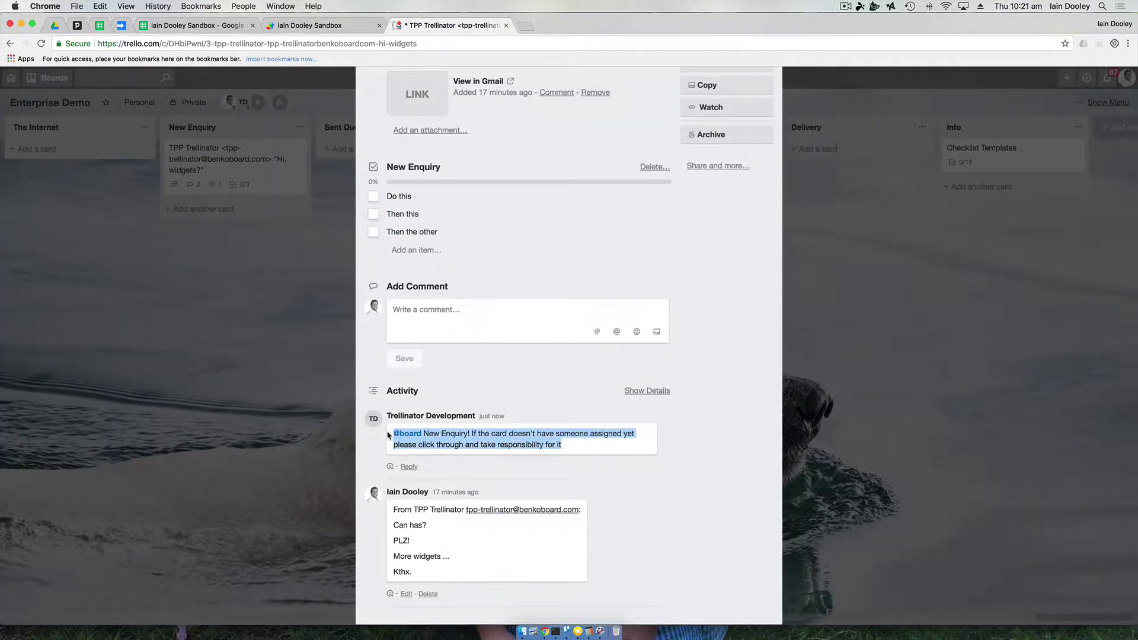
pyautogui.click(582, 445)
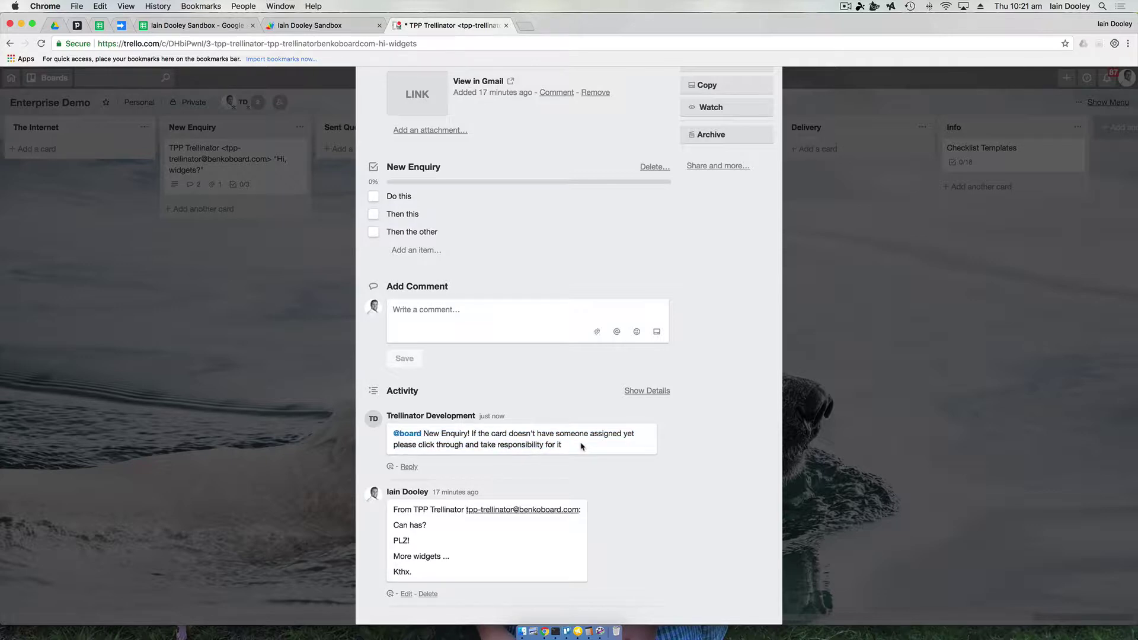
pyautogui.scroll(5, 581, 446)
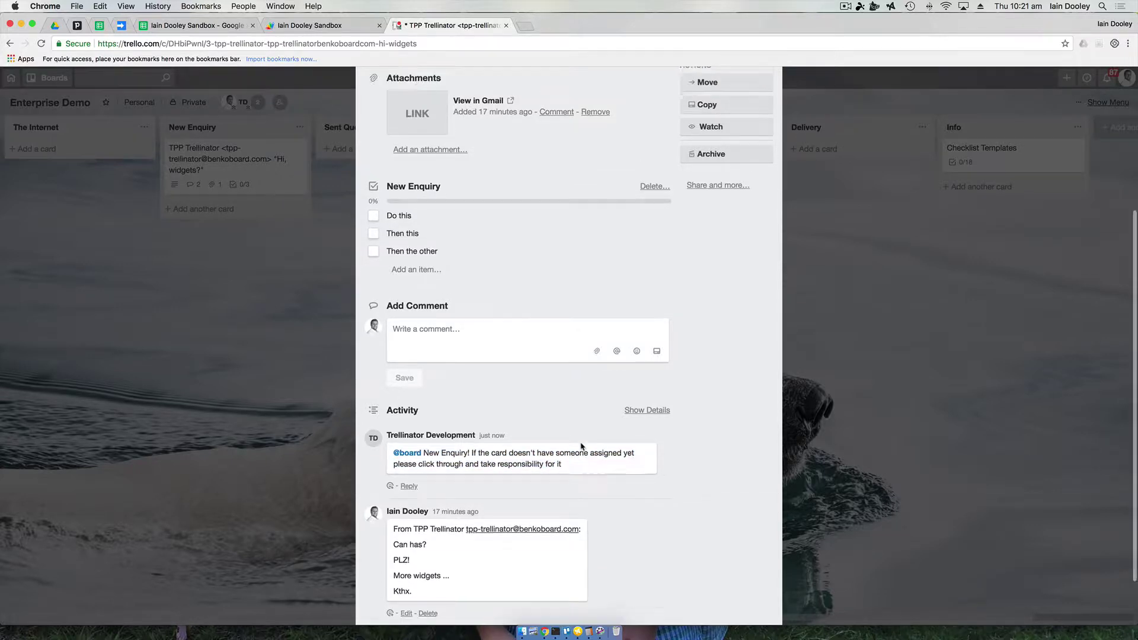
pyautogui.press('Escape')
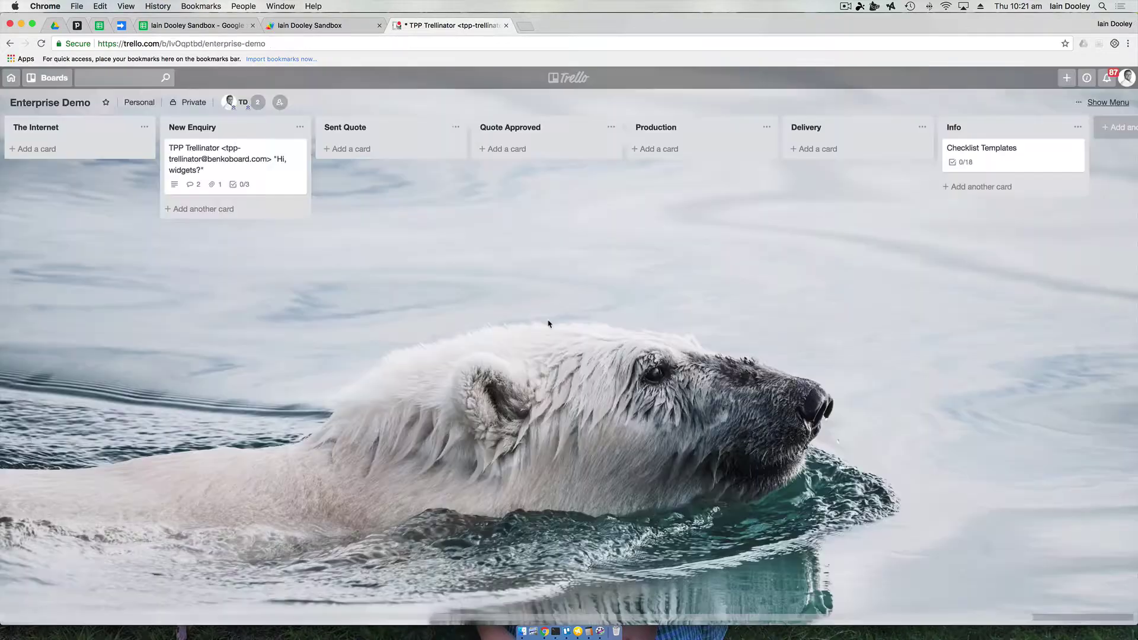
# Step: On the personal board, take responsibility for the enquiry linked from the Inbox notification card, and archive that notification card
pyautogui.hotkey('ctrl', 'Left')
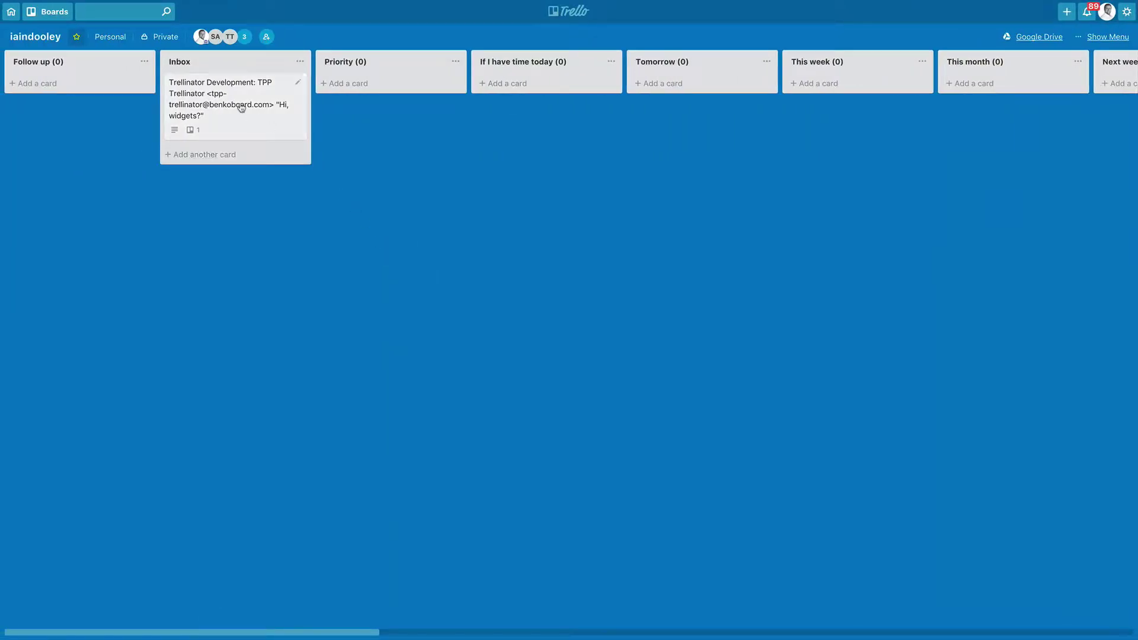
pyautogui.click(241, 108)
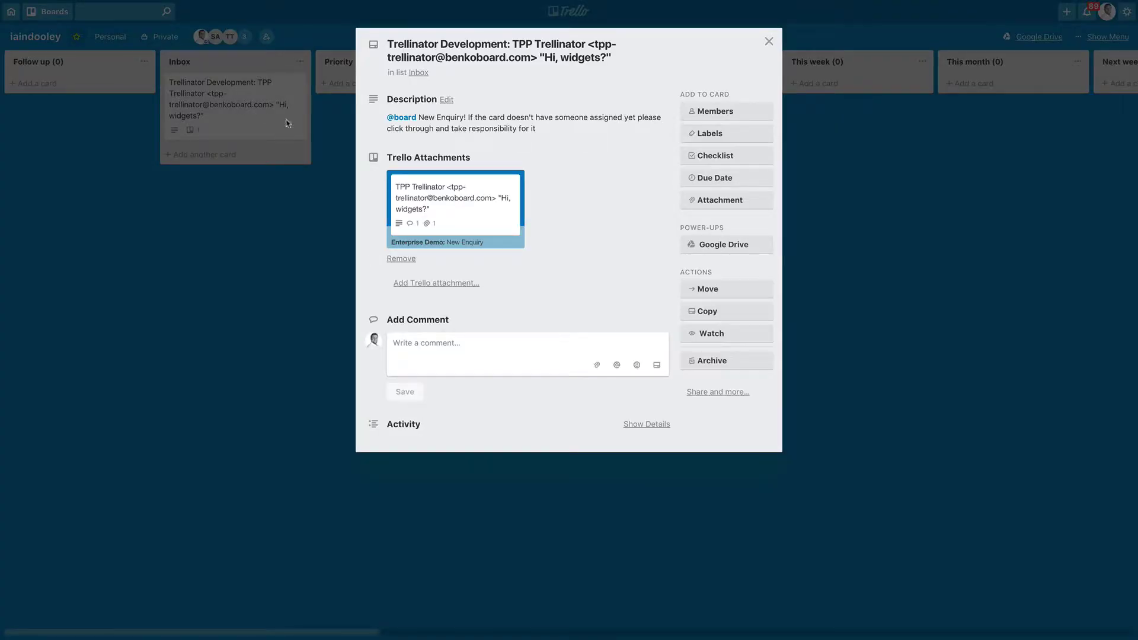
pyautogui.click(452, 204)
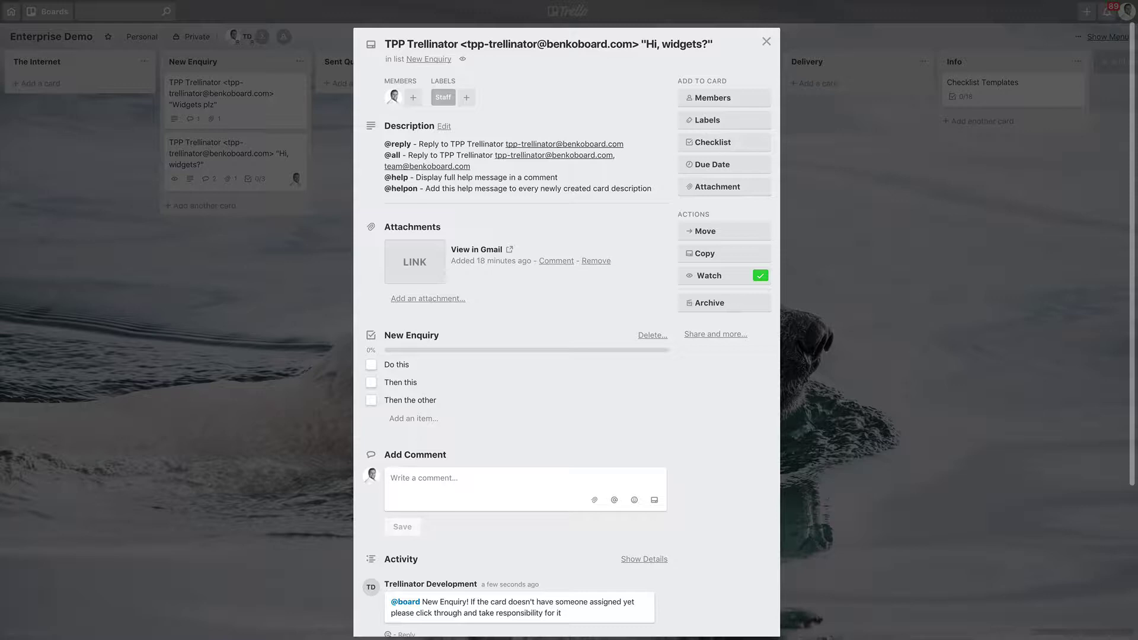
pyautogui.hotkey('alt', 'Left')
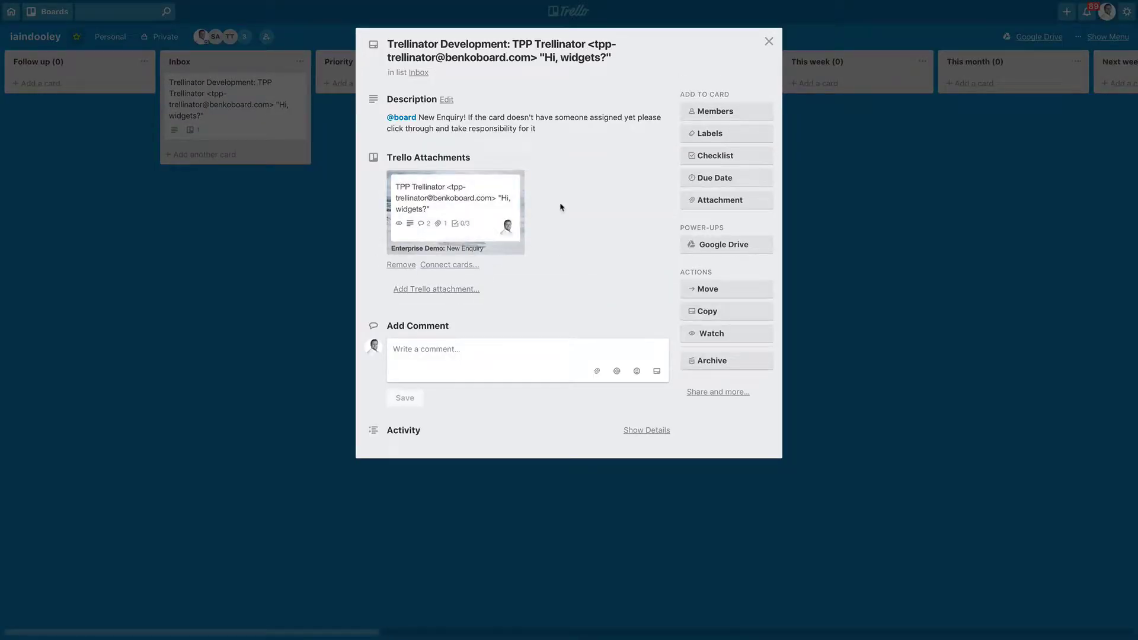
pyautogui.press('c')
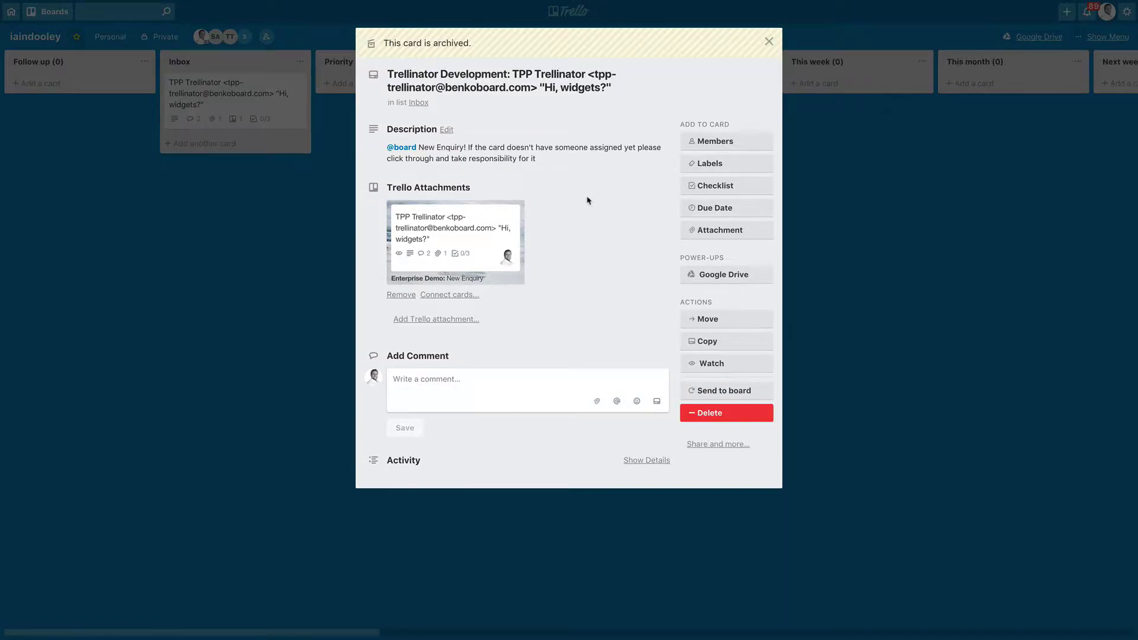
pyautogui.press('Escape')
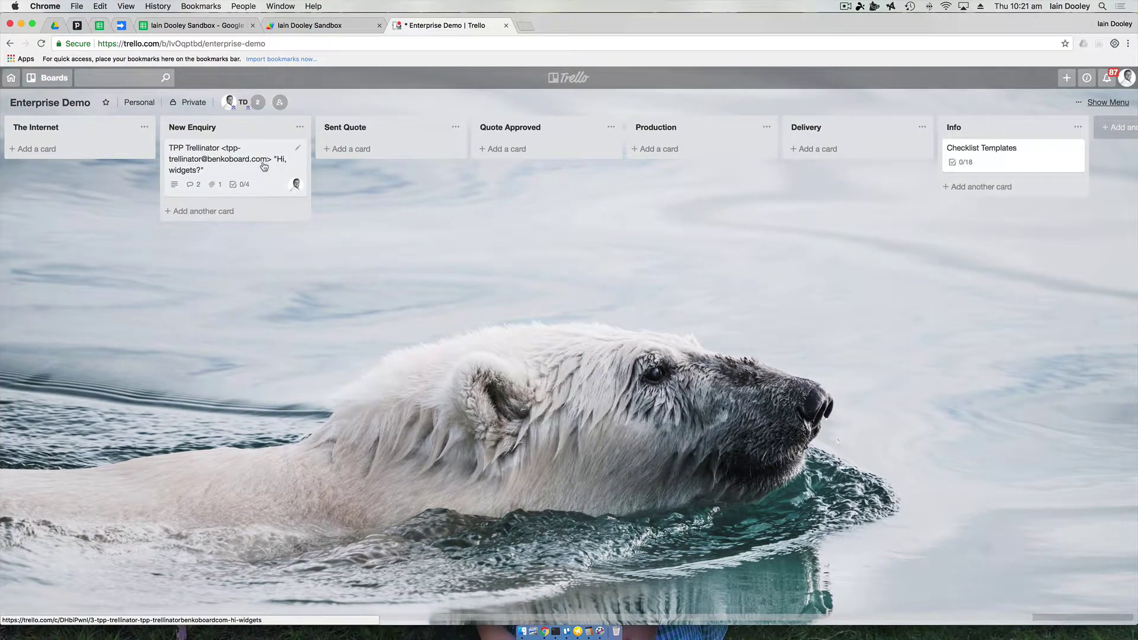
# Step: Move the "Hi, widgets?" card on the personal board from Inbox to If I have time today, checking its linked Enterprise Demo card
pyautogui.click(264, 167)
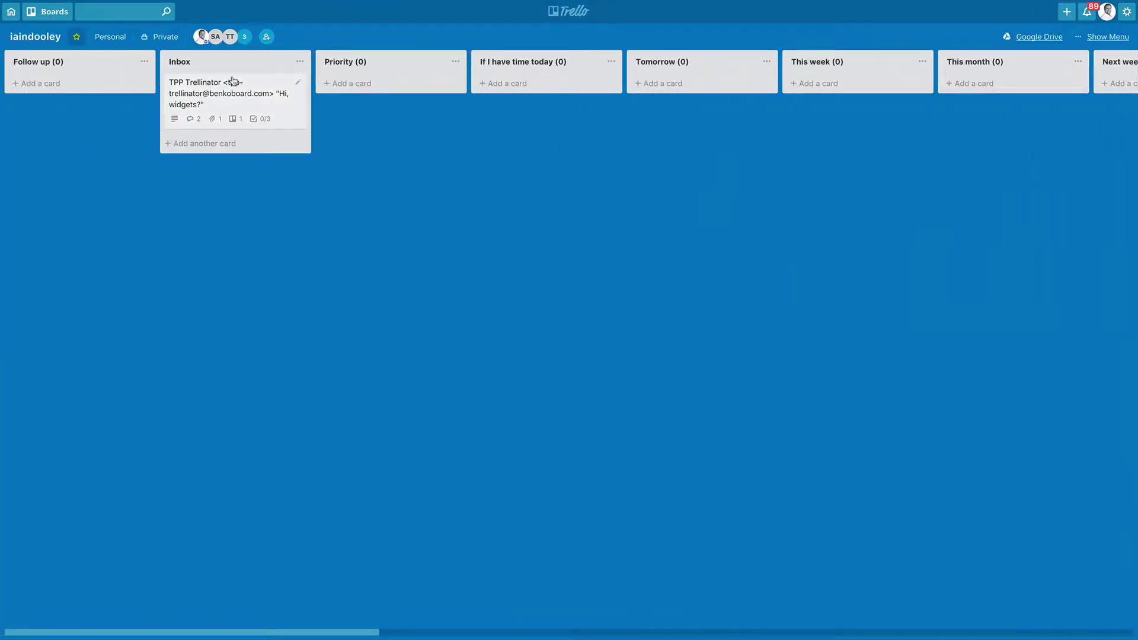
pyautogui.click(234, 83)
pyautogui.press('Escape')
pyautogui.moveTo(237, 89); pyautogui.dragTo(536, 220)
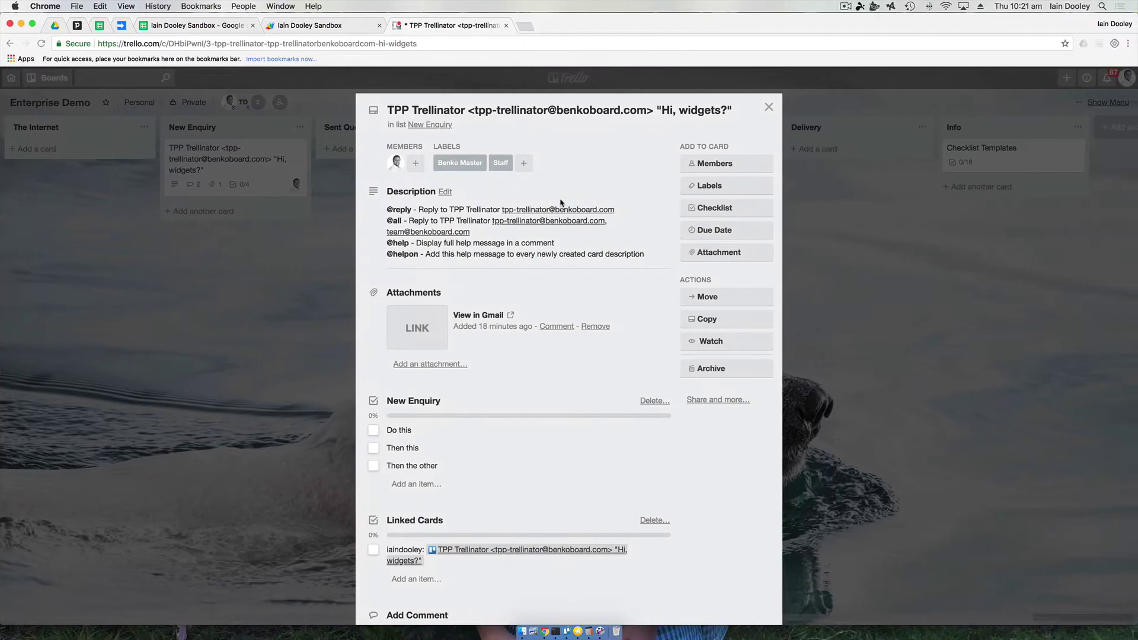
pyautogui.press('Escape')
# Step: Add seven cards named one, two, three, four, five, six and seven to the New Enquiry list on Enterprise Demo
pyautogui.click(269, 216)
pyautogui.write('on')
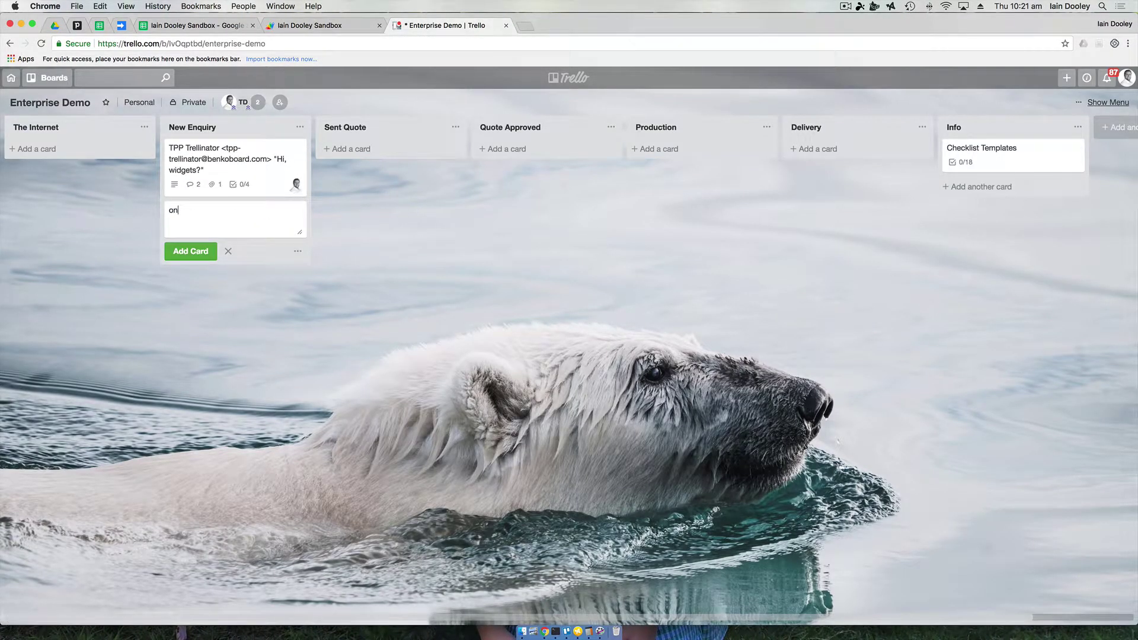
pyautogui.write('w')
pyautogui.press('BackSpace')
pyautogui.write('e')
pyautogui.press('Return')
pyautogui.write('two')
pyautogui.press('Return')
pyautogui.write('three')
pyautogui.press('Return')
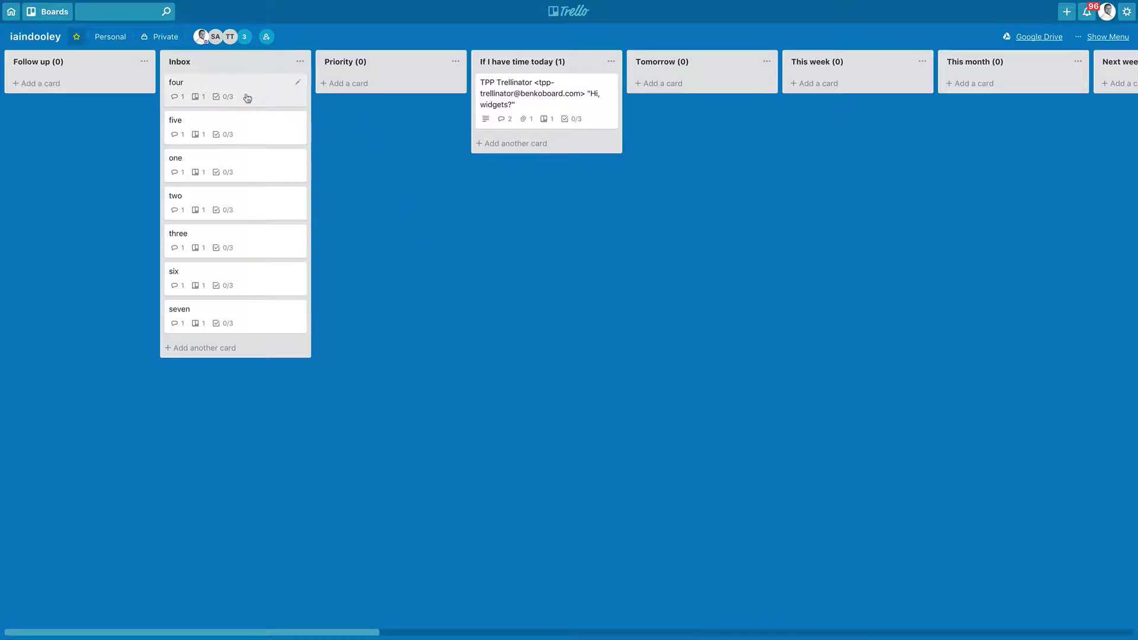
# Step: Distribute the Inbox cards: four and three to Priority, five to Tomorrow, two to If I have time today, one and six to This week
pyautogui.moveTo(247, 97); pyautogui.dragTo(379, 89)
pyautogui.moveTo(288, 80); pyautogui.dragTo(699, 89)
pyautogui.moveTo(234, 84); pyautogui.dragTo(795, 83)
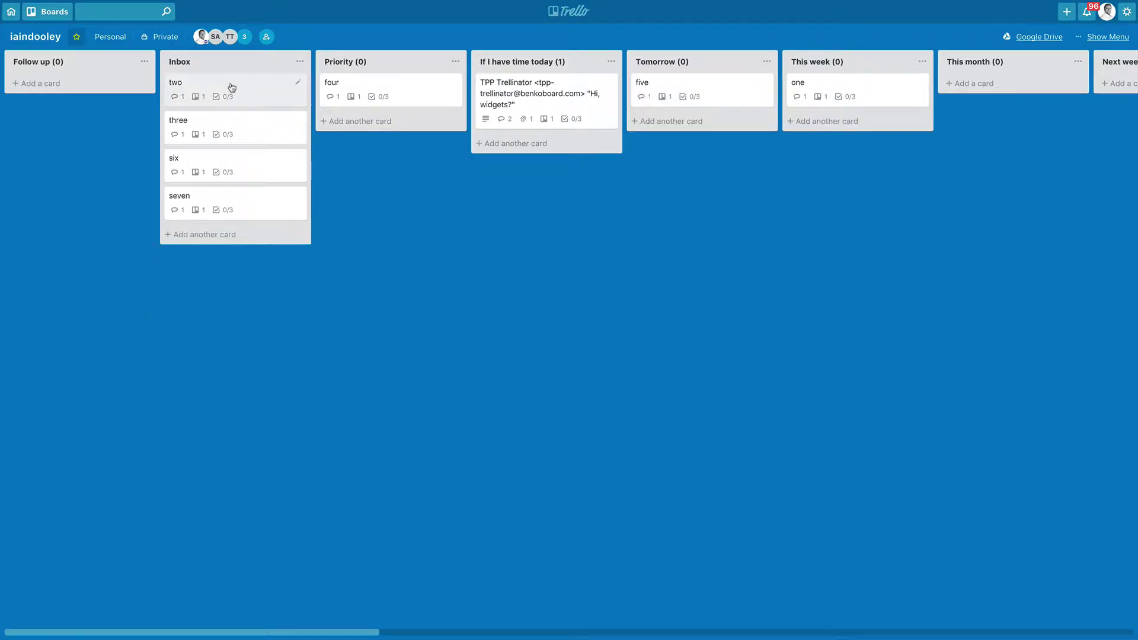
pyautogui.moveTo(536, 148); pyautogui.dragTo(536, 149)
pyautogui.moveTo(217, 93); pyautogui.dragTo(354, 120)
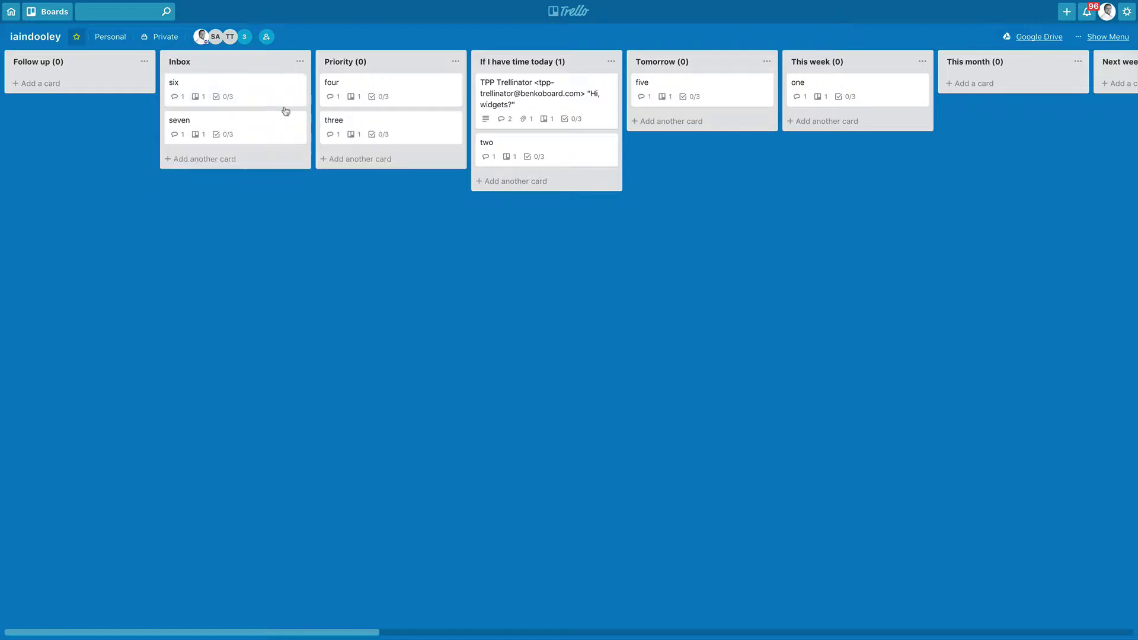
pyautogui.moveTo(237, 89); pyautogui.dragTo(830, 127)
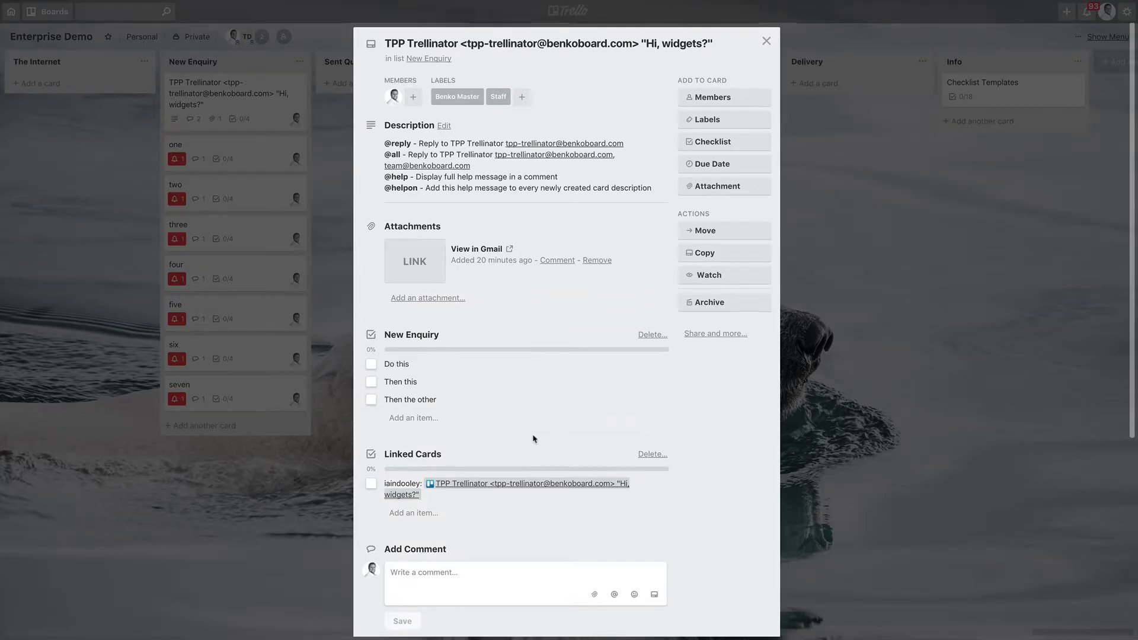
pyautogui.scroll(-5, 534, 439)
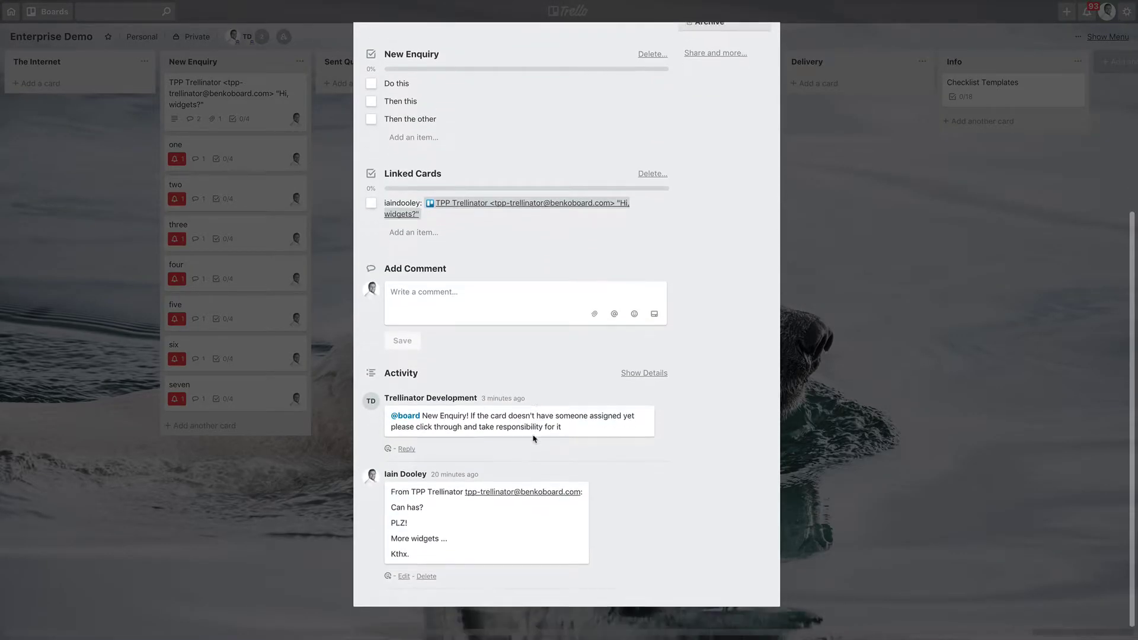
pyautogui.click(458, 287)
pyautogui.write('@reply')
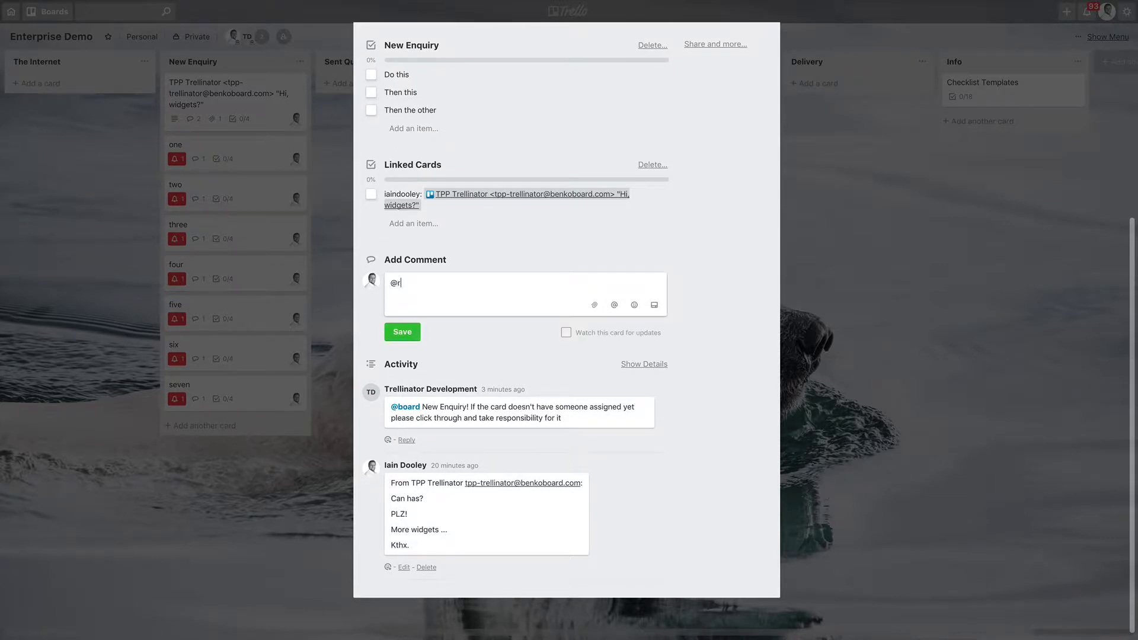
pyautogui.press('Return')
pyautogui.write('Hi there!')
pyautogui.press('Return')
pyautogui.press('Return')
pyautogui.write('We')
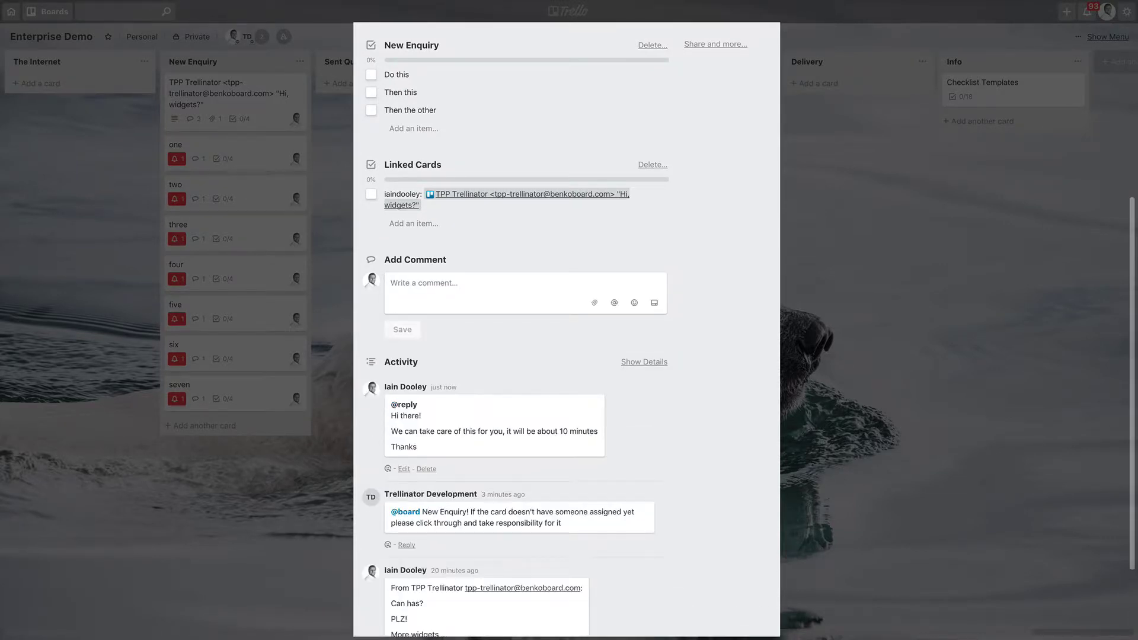
# Step: Complete the card's New Enquiry checklist by ticking Do this, Then this and Then the other, and close the card
pyautogui.scroll(2, 566, 332)
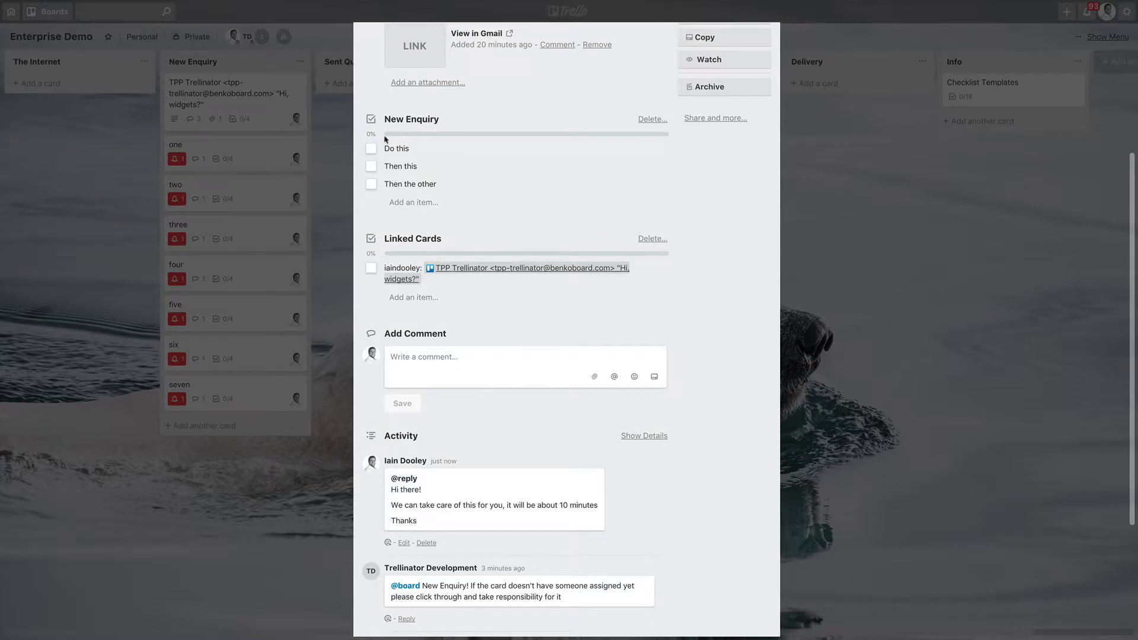
pyautogui.click(372, 149)
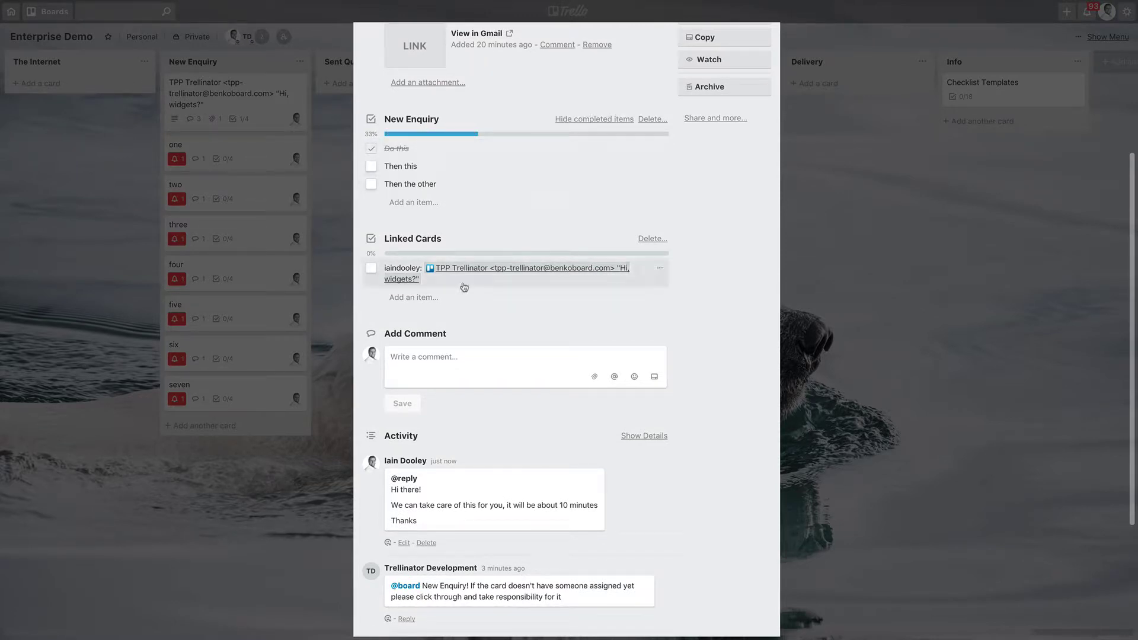
pyautogui.press('Escape')
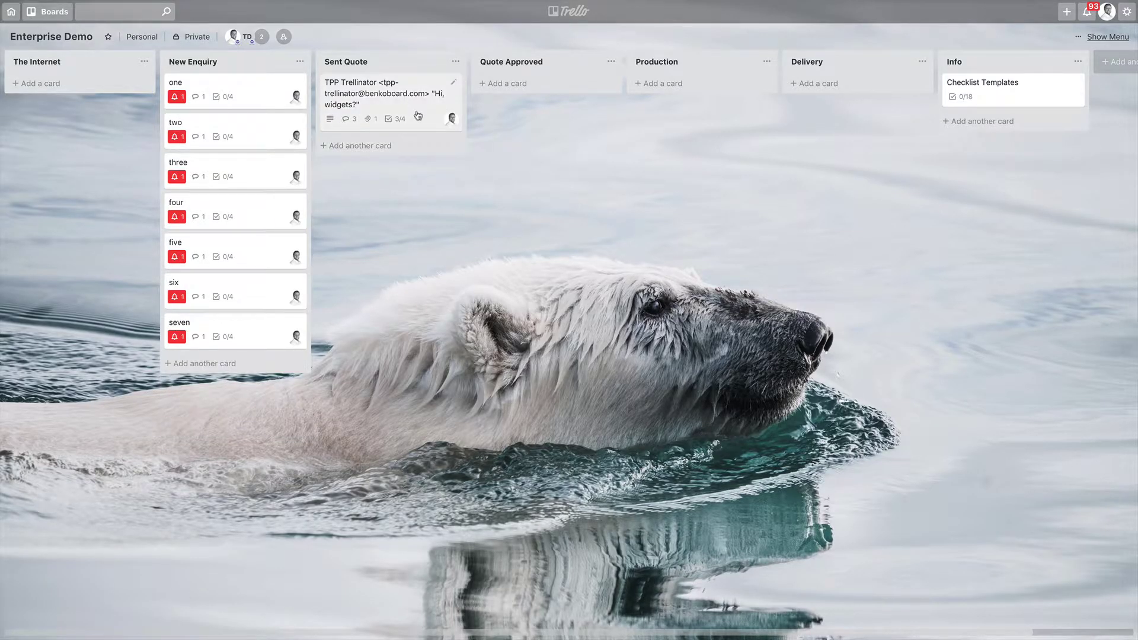
# Step: Complete the Sent Quote checklist on the "Hi, widgets?" card by ticking make sure, you don't forget and to do this
pyautogui.click(418, 115)
pyautogui.scroll(-3, 543, 384)
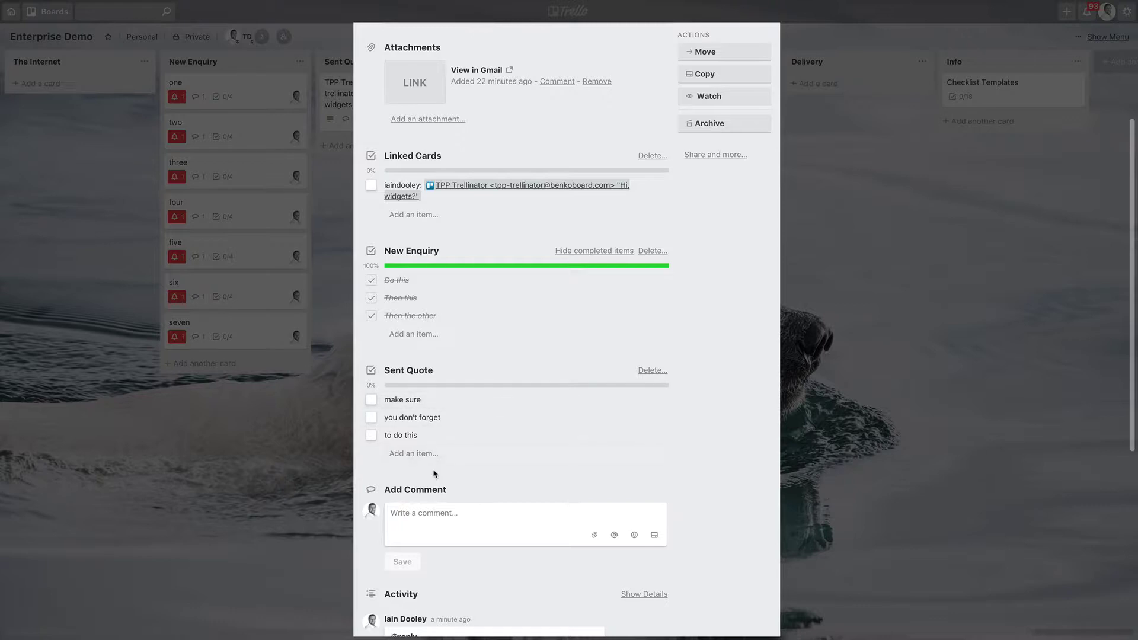
pyautogui.scroll(-2, 435, 474)
pyautogui.scroll(5, 397, 344)
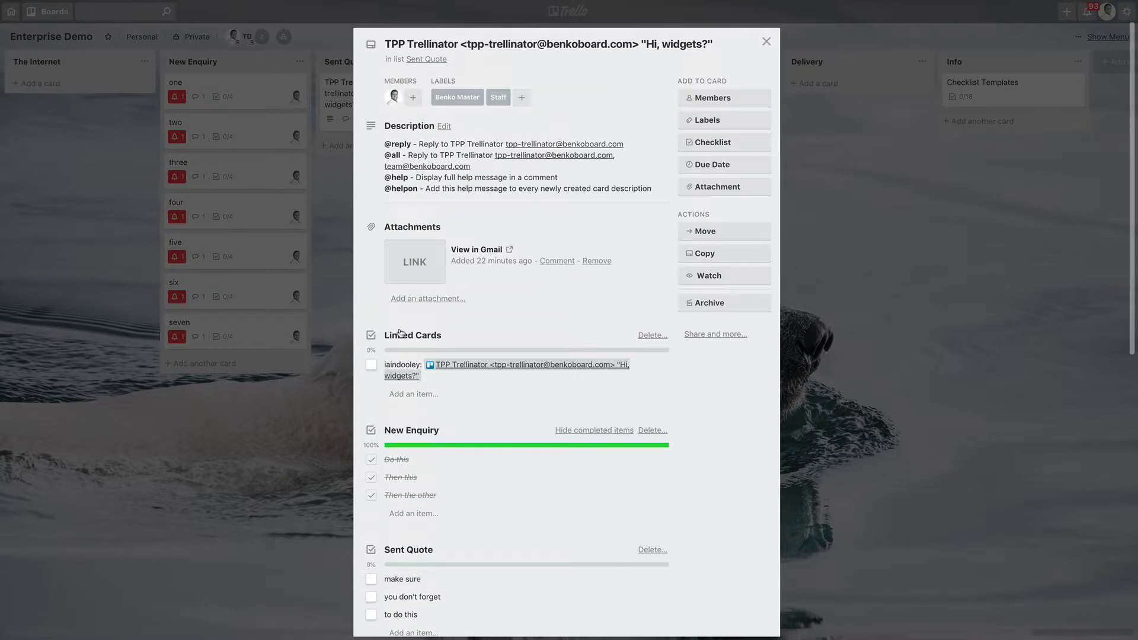
pyautogui.scroll(-3, 399, 336)
pyautogui.click(371, 460)
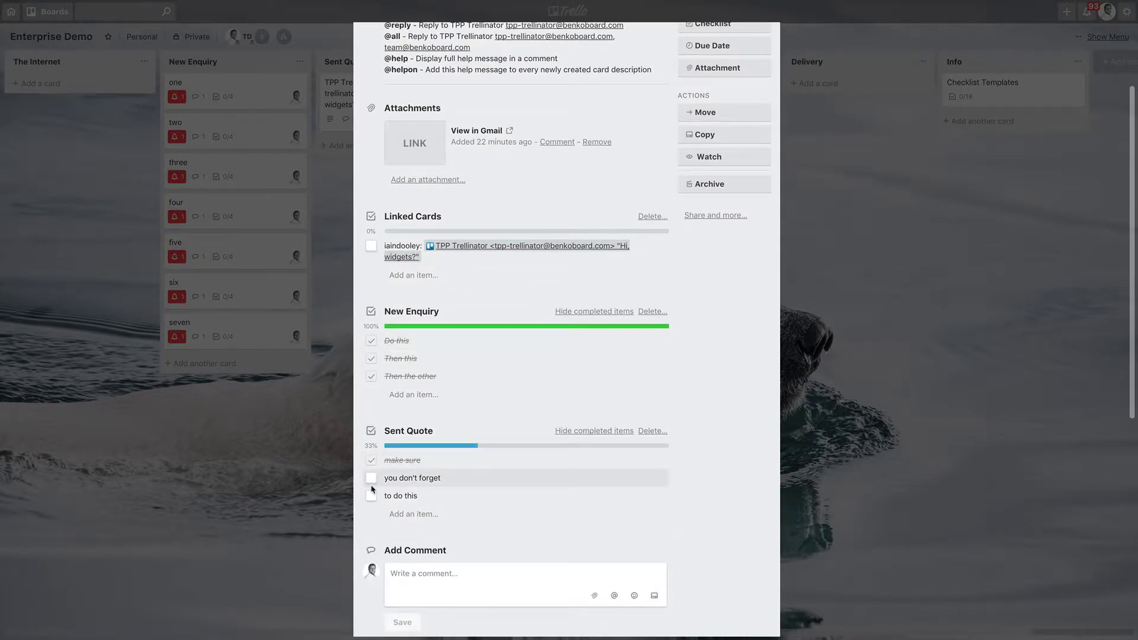
pyautogui.click(371, 481)
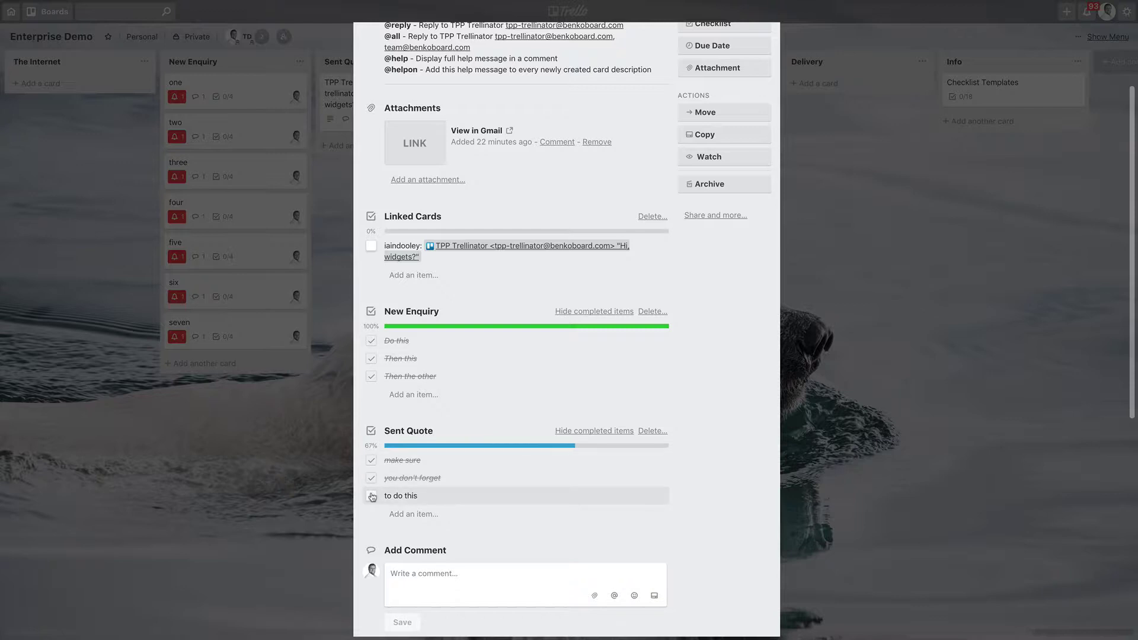
pyautogui.click(373, 497)
pyautogui.scroll(-10, 501, 468)
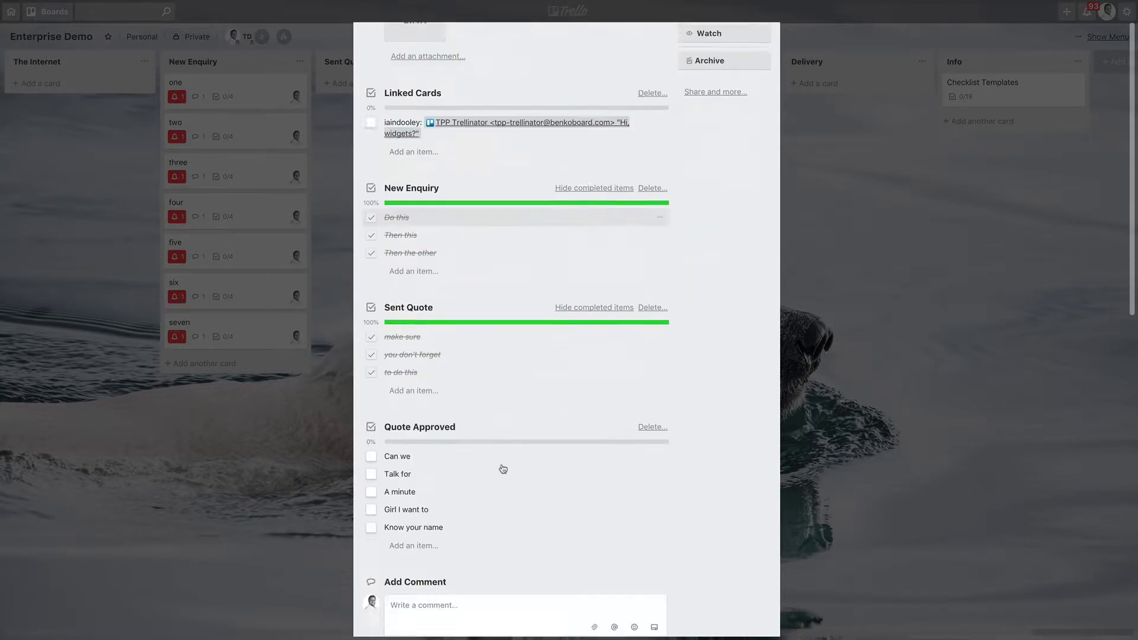
pyautogui.click(437, 266)
pyautogui.write('@')
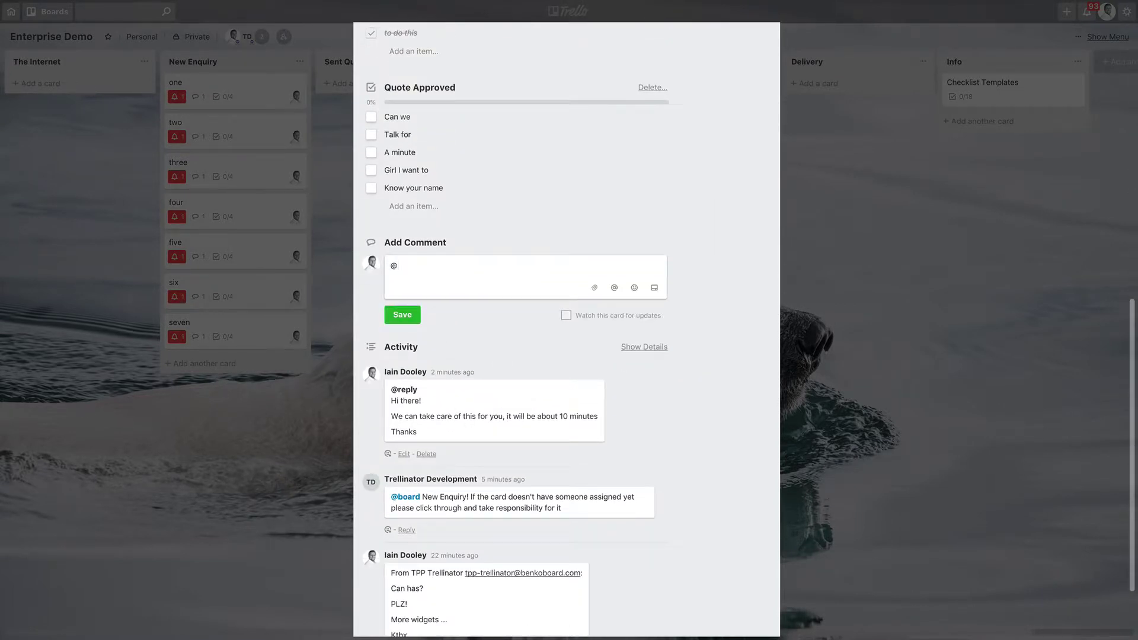
pyautogui.write('otherteammember why is this taking')
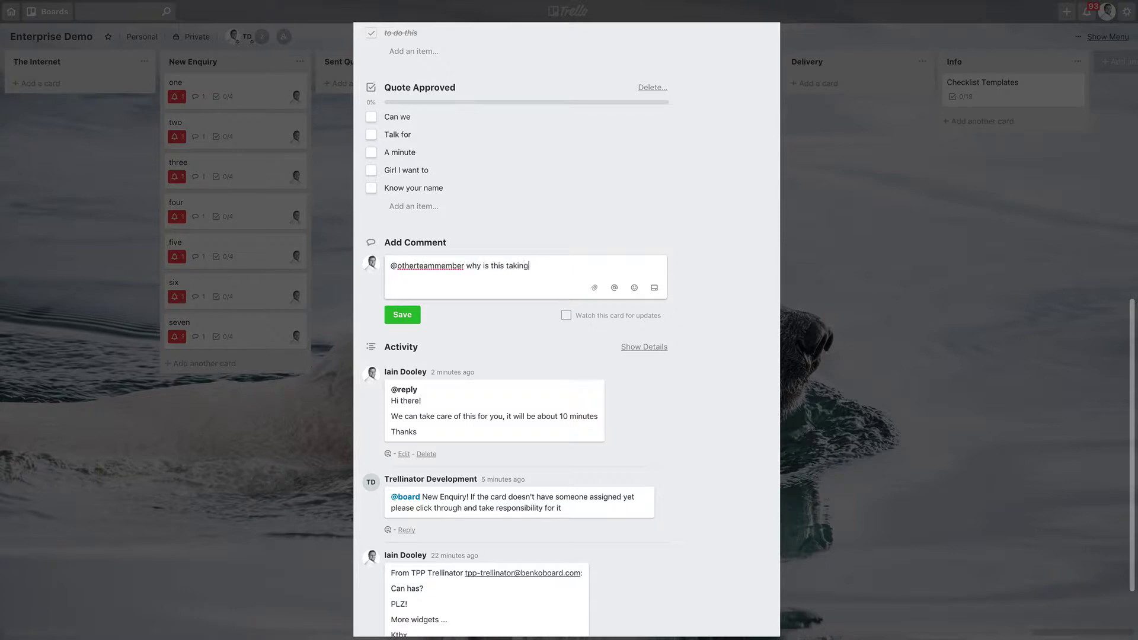
pyautogui.write(' so long to get the materials priced?')
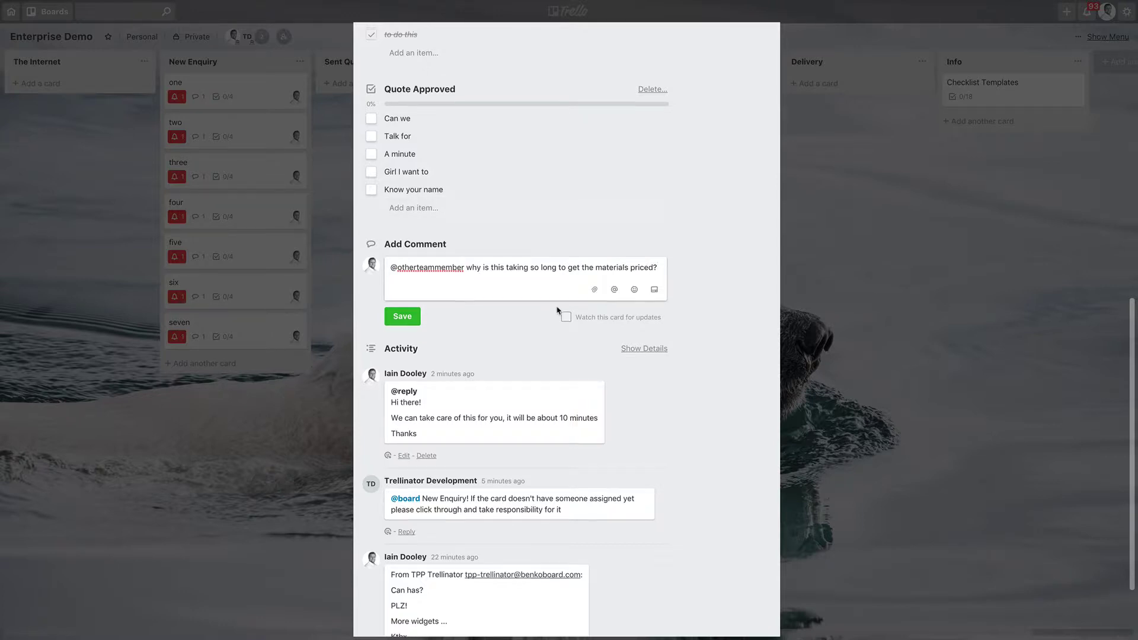
pyautogui.scroll(3, 558, 310)
pyautogui.scroll(-1, 557, 310)
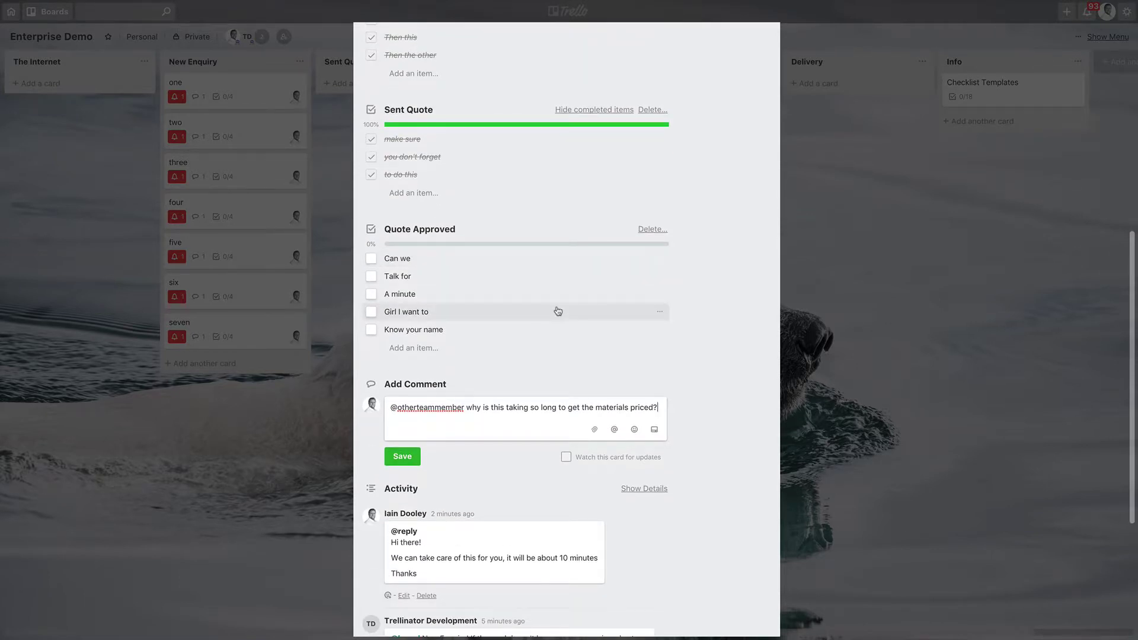
pyautogui.hotkey('ctrl', 'a')
pyautogui.hotkey('ctrl', 'x')
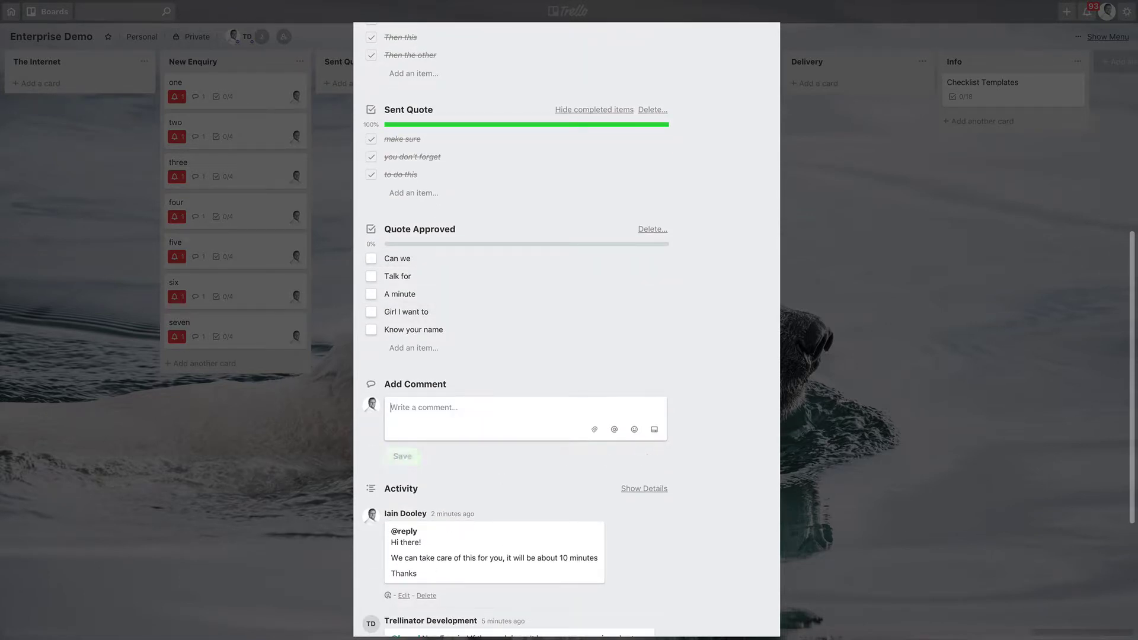
pyautogui.press('Escape')
# Step: Complete the "Hi, widgets?" card's Quote Approved checklist by ticking Can we, Talk for, A minute, Girl I want to and Know your name
pyautogui.hscroll(3, 627, 200)
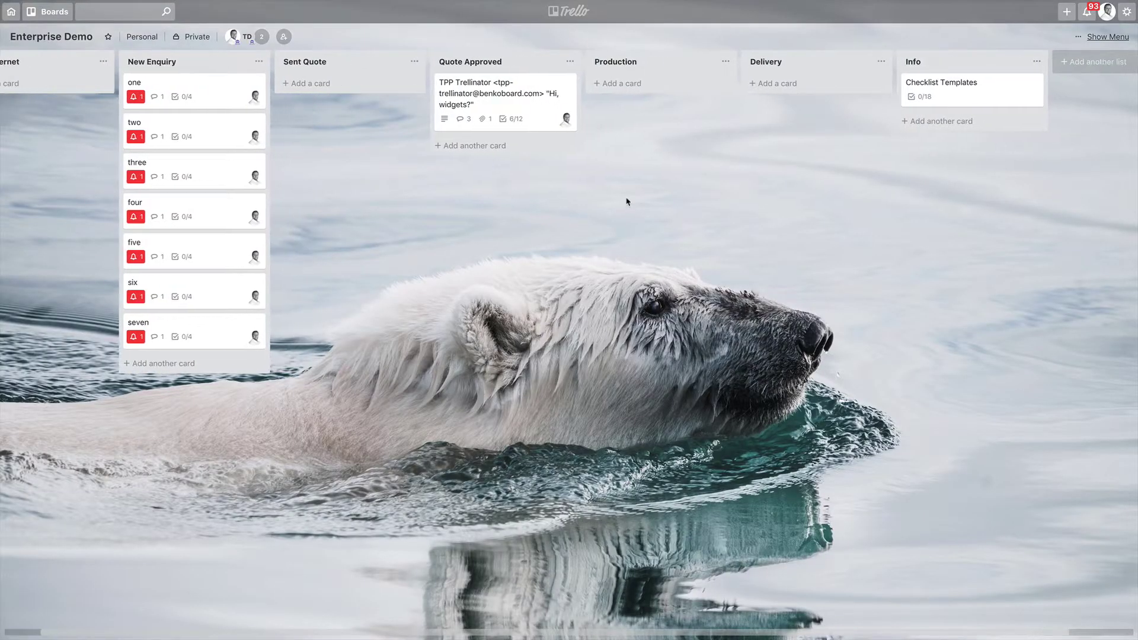
pyautogui.click(449, 99)
pyautogui.scroll(-10, 508, 337)
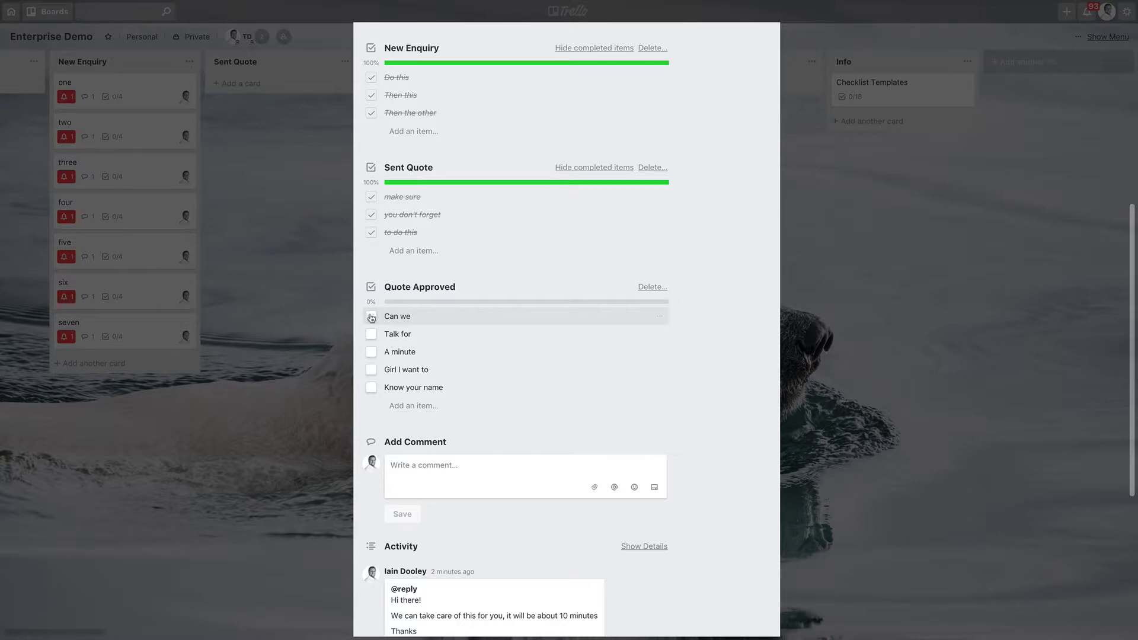
pyautogui.click(371, 316)
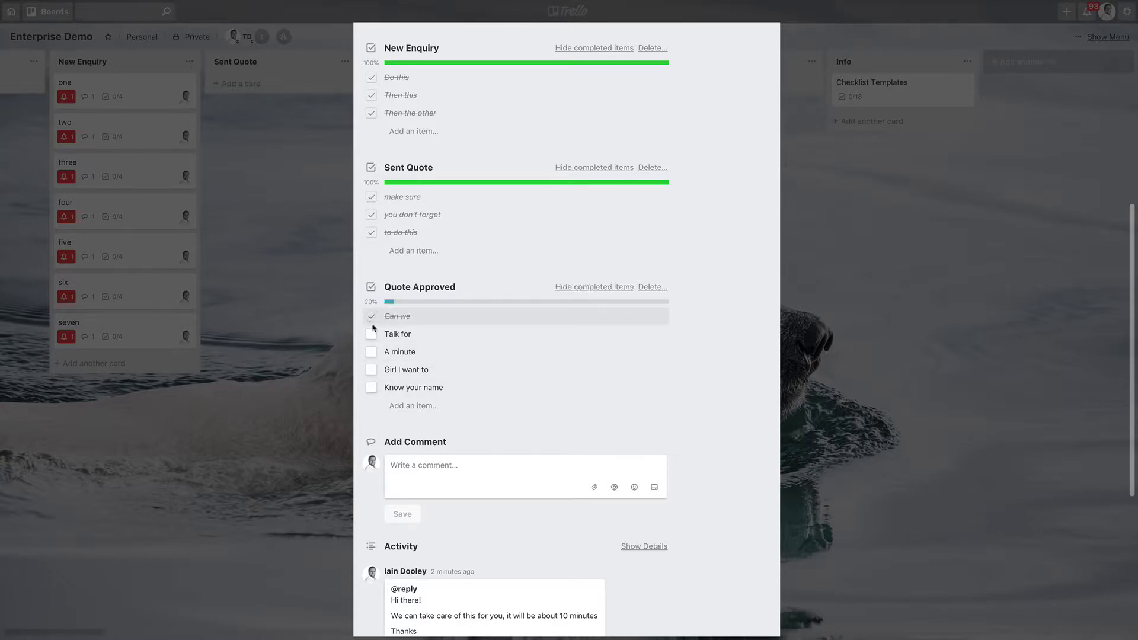
pyautogui.click(371, 334)
pyautogui.click(371, 352)
pyautogui.click(371, 370)
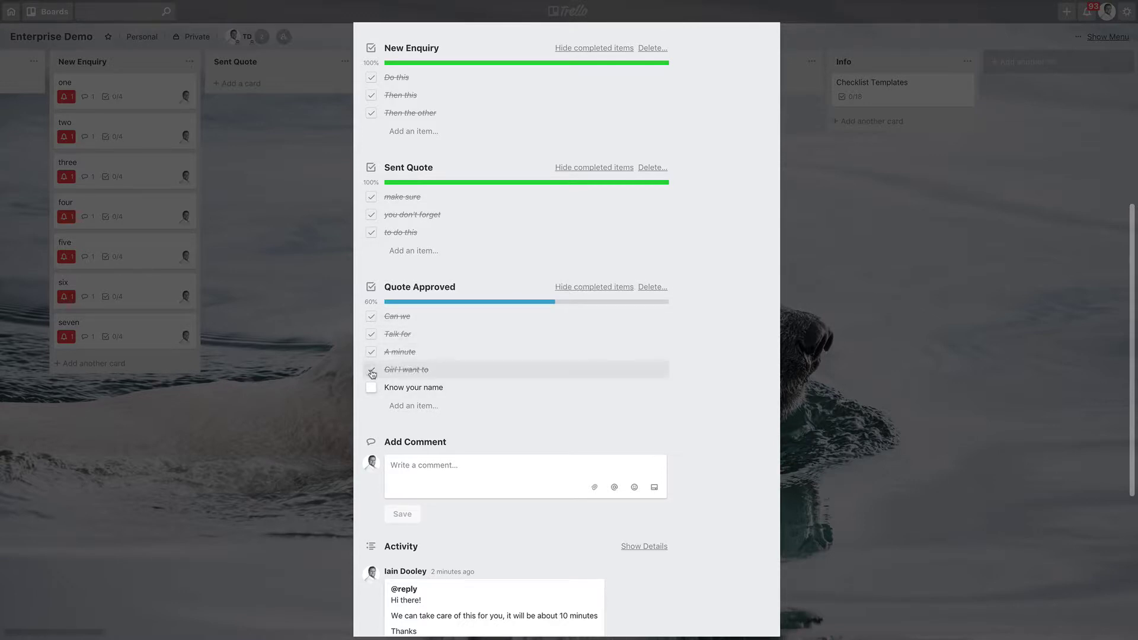
pyautogui.click(371, 388)
pyautogui.press('Escape')
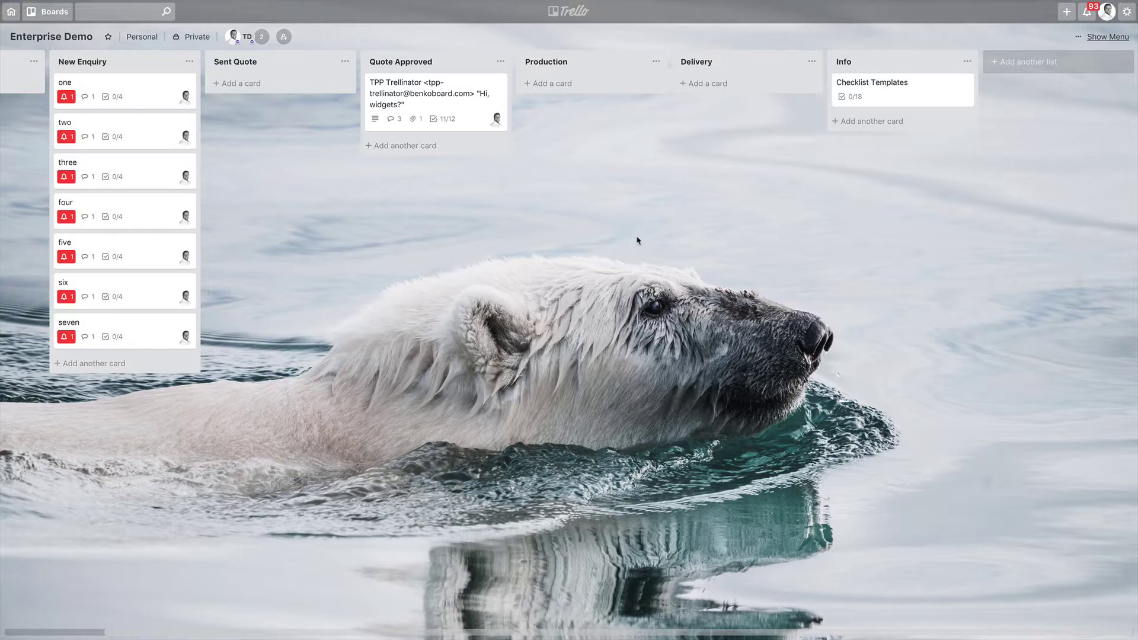
# Step: Review the "Hi, widgets?" card in Production, open its attached production board and look over the ToDo tasks
pyautogui.scroll(1, 618, 440)
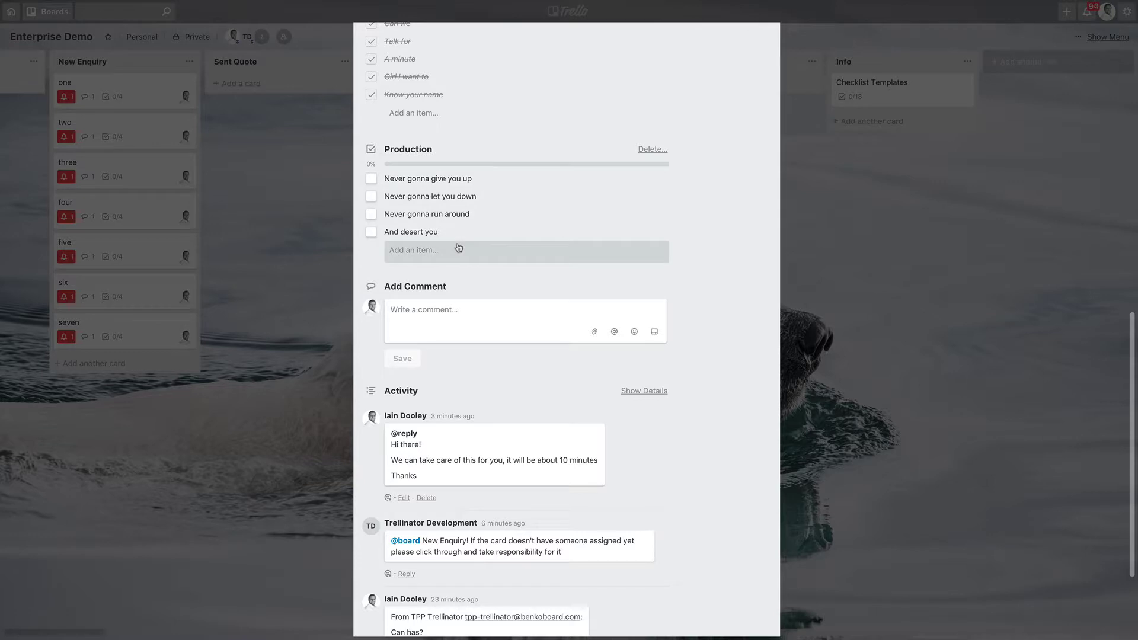
pyautogui.scroll(14, 458, 248)
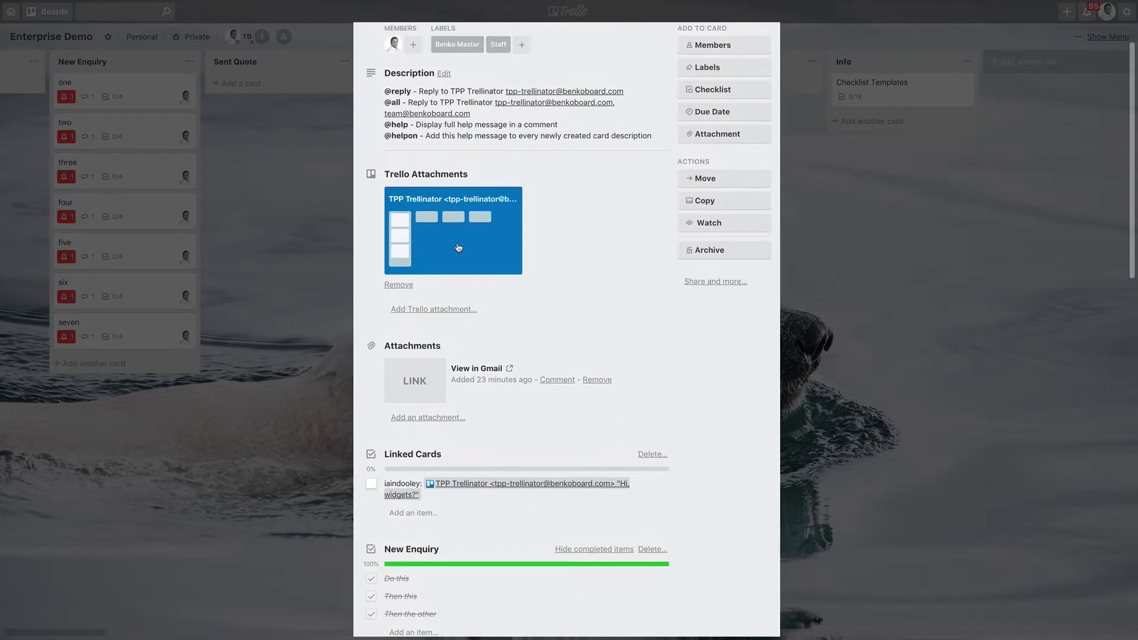
pyautogui.scroll(1, 458, 248)
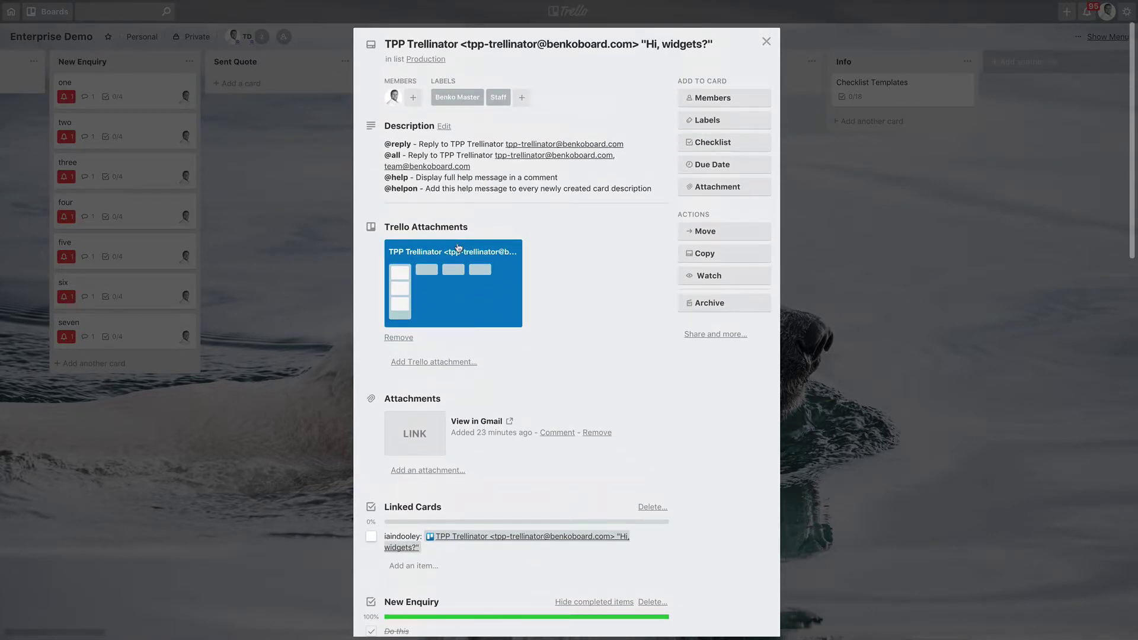
pyautogui.click(445, 289)
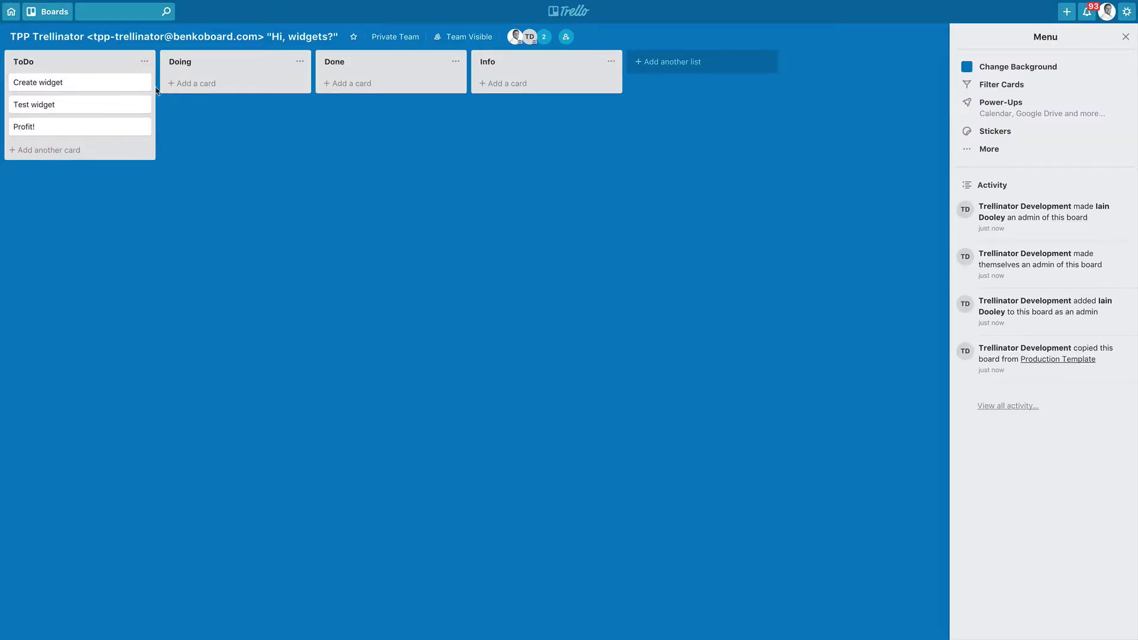
pyautogui.moveTo(71, 84)
pyautogui.mouseDown()
pyautogui.moveTo(225, 83)
pyautogui.moveTo(127, 65)
pyautogui.moveTo(74, 84)
pyautogui.mouseUp()
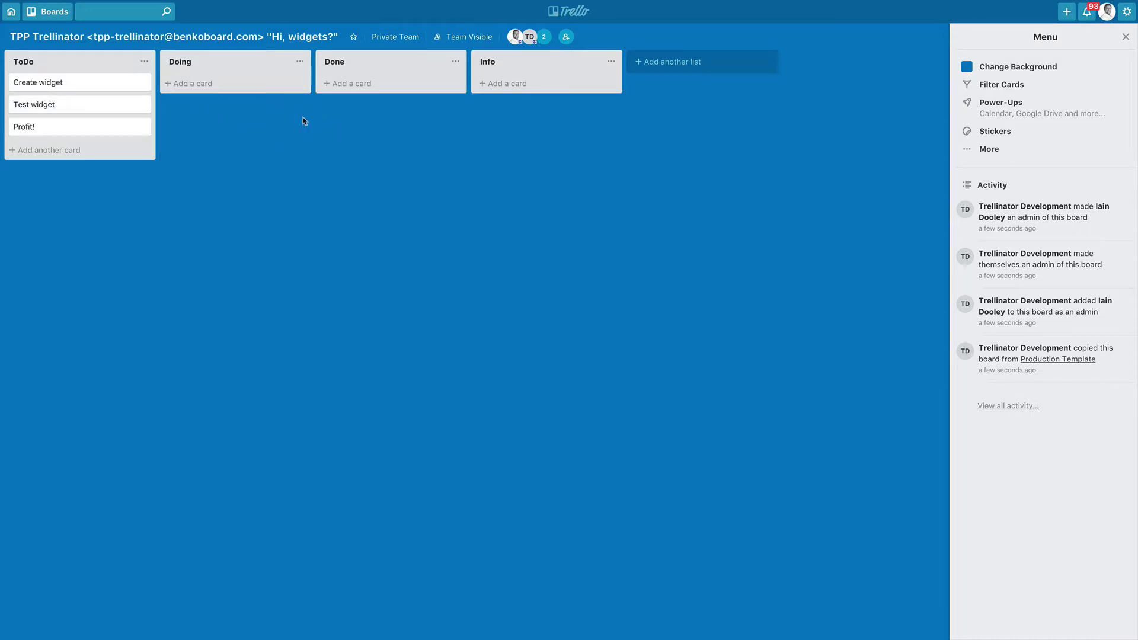
pyautogui.click(84, 81)
pyautogui.click(323, 105)
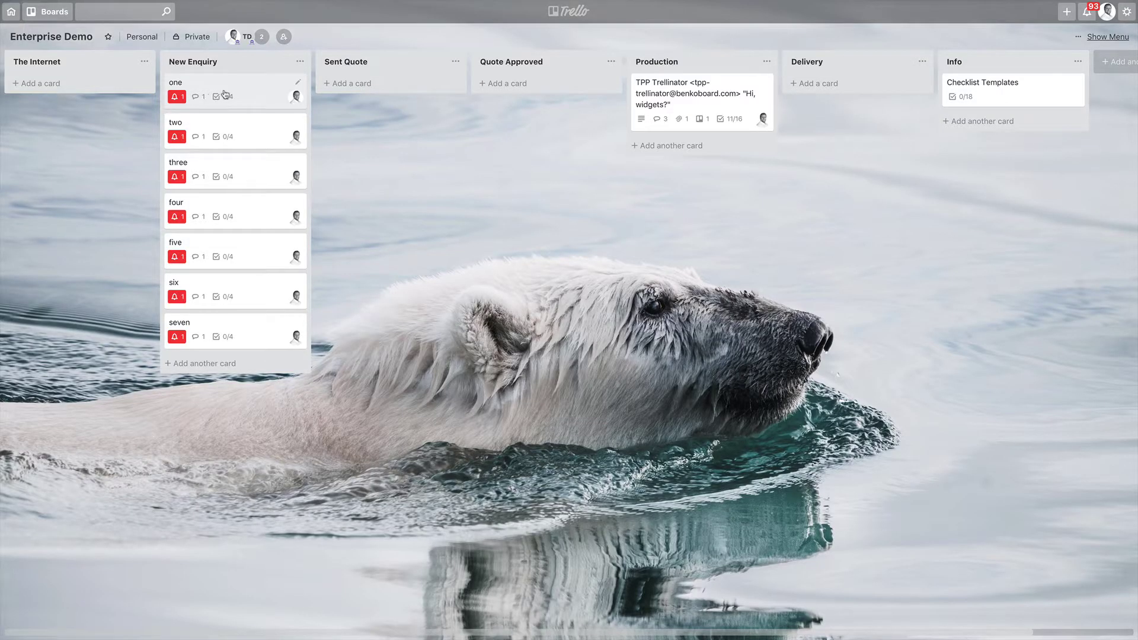
# Step: Move the cards one, two and three from New Enquiry to Production on the Enterprise Demo board
pyautogui.moveTo(224, 95); pyautogui.dragTo(646, 145)
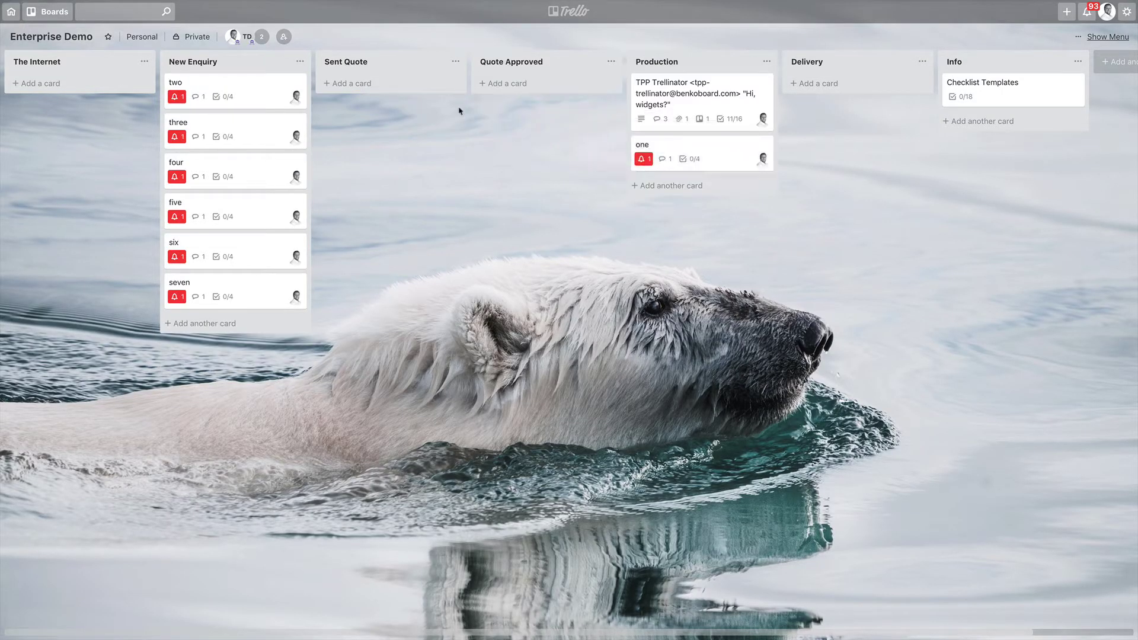
pyautogui.moveTo(264, 100); pyautogui.dragTo(724, 247)
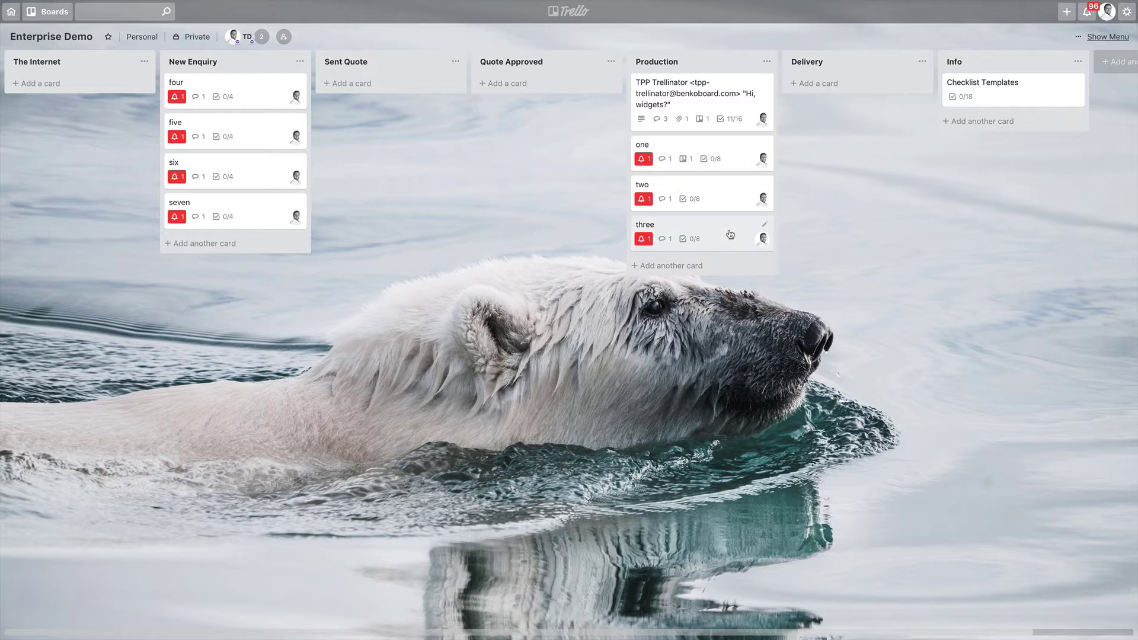
# Step: Open the production board attached to card one and move its Create widget task from ToDo to Doing
pyautogui.click(729, 161)
pyautogui.click(442, 242)
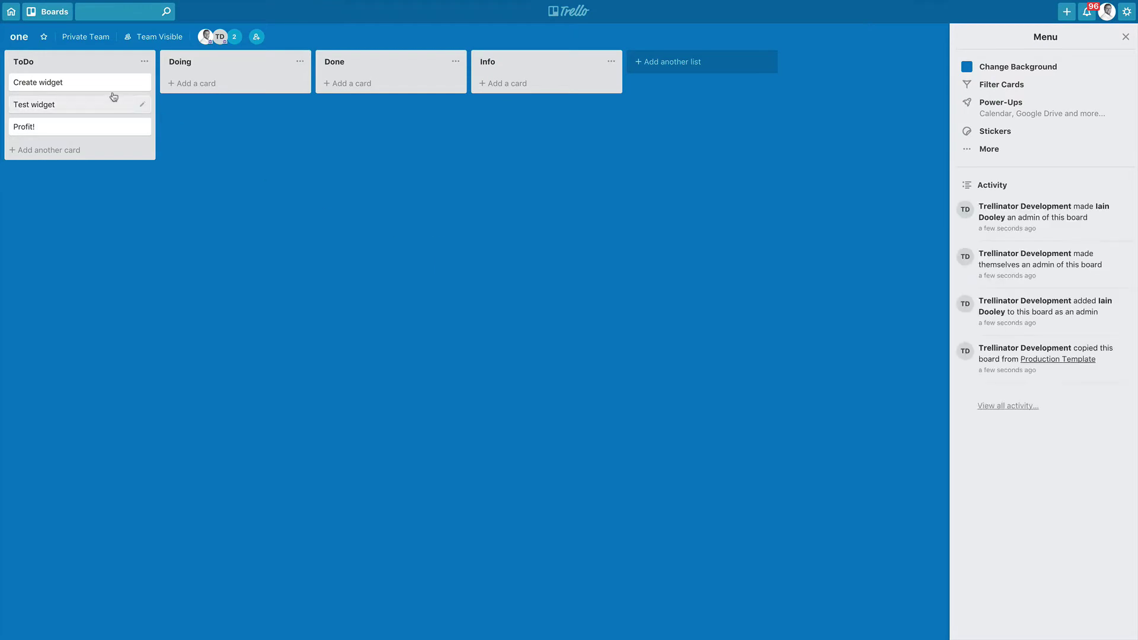
pyautogui.moveTo(113, 86); pyautogui.dragTo(242, 94)
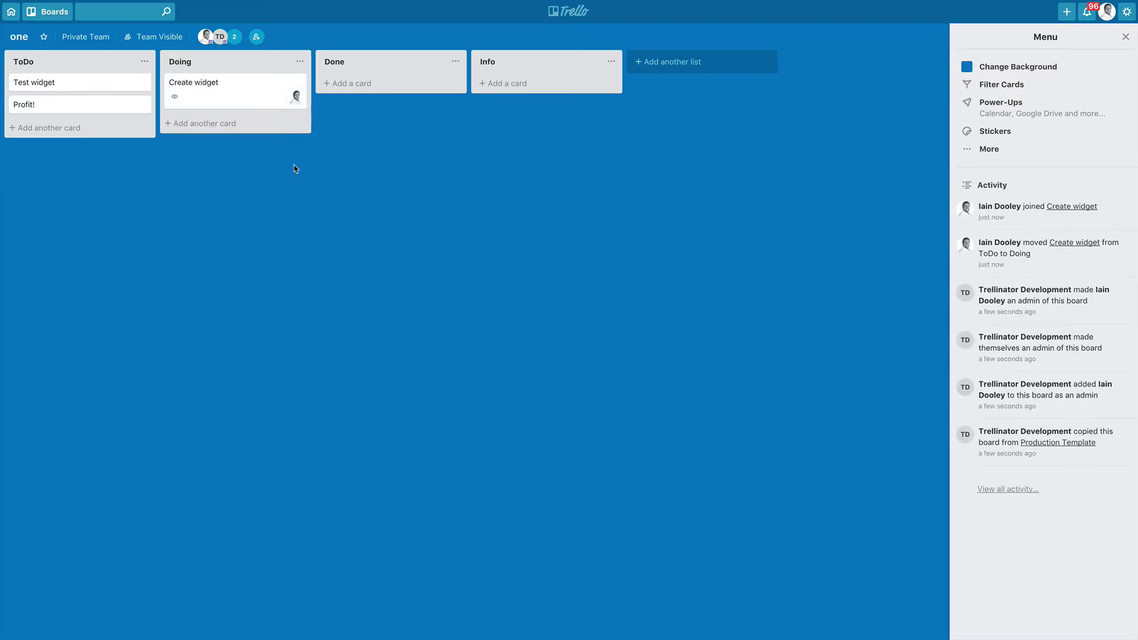
# Step: Return to Enterprise Demo and move Test widget to Doing on card two's attached board and Profit! to Doing on card three's
pyautogui.write('bent')
pyautogui.press('Return')
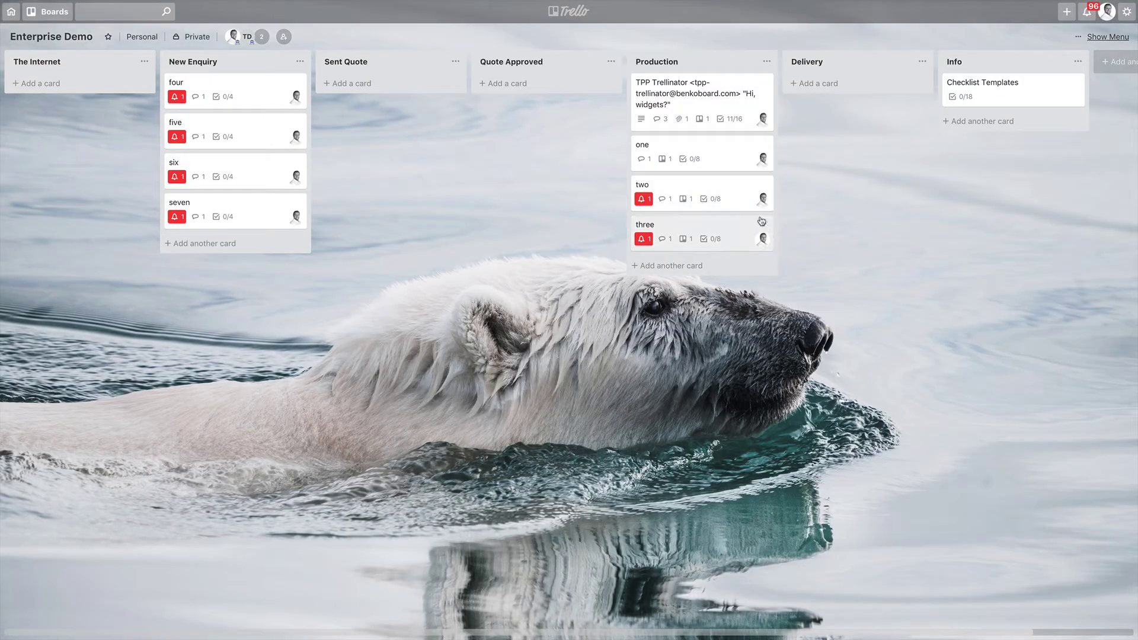
pyautogui.click(739, 195)
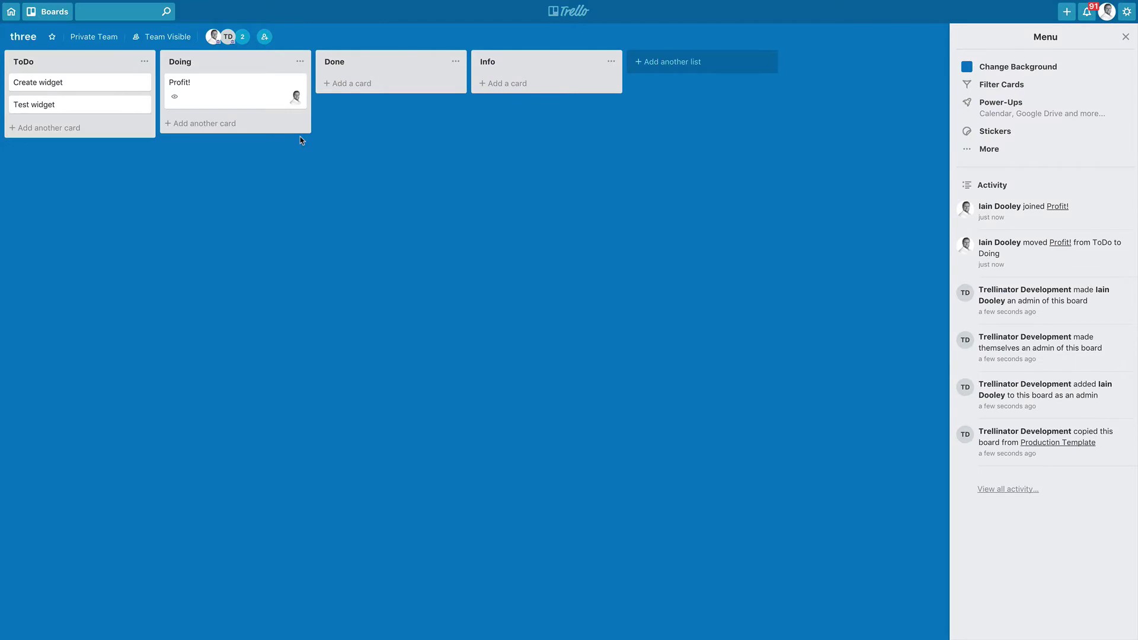
# Step: Open the personal board, check the new Create widget card's link, and move Create widget, Test widget and Profit! from Inbox to Priority
pyautogui.write('biai')
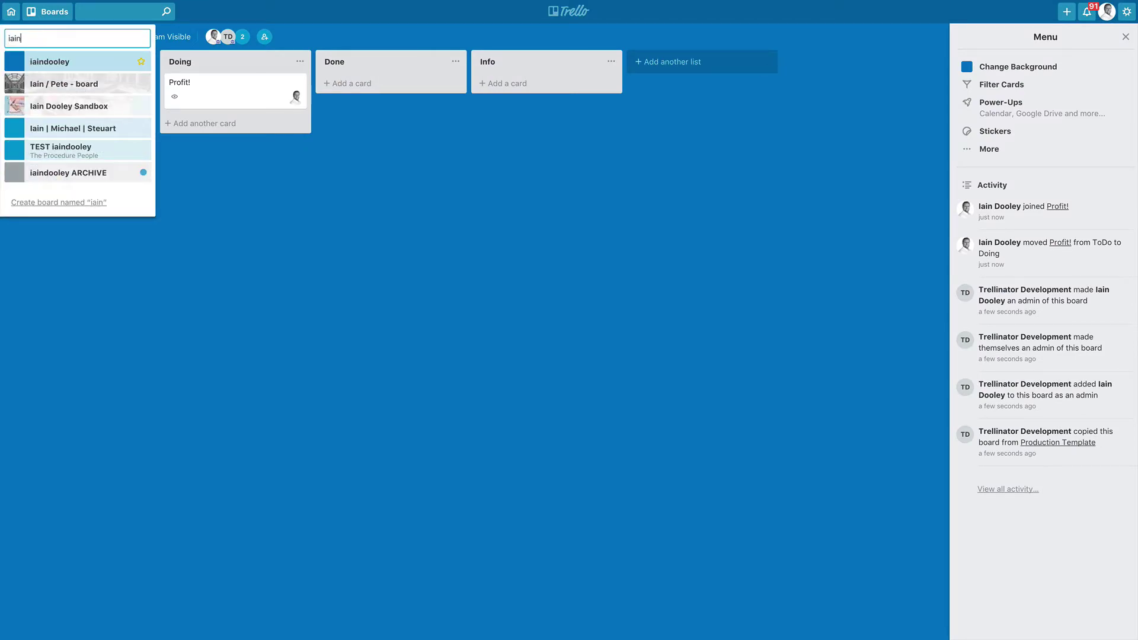
pyautogui.press('Return')
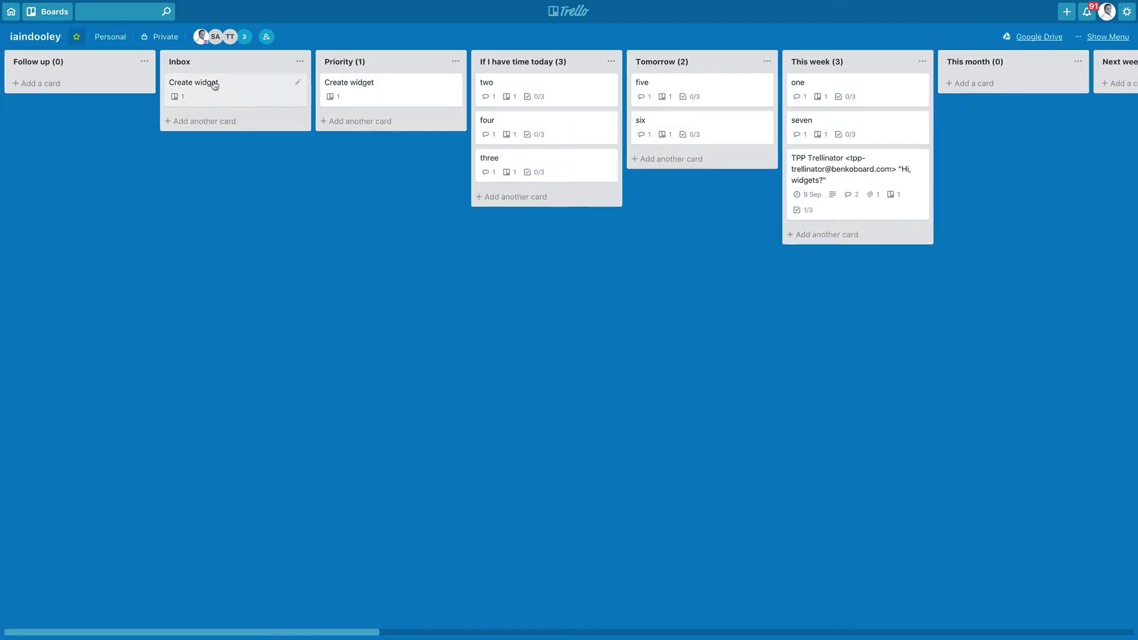
pyautogui.moveTo(213, 84); pyautogui.dragTo(386, 147)
pyautogui.click(387, 133)
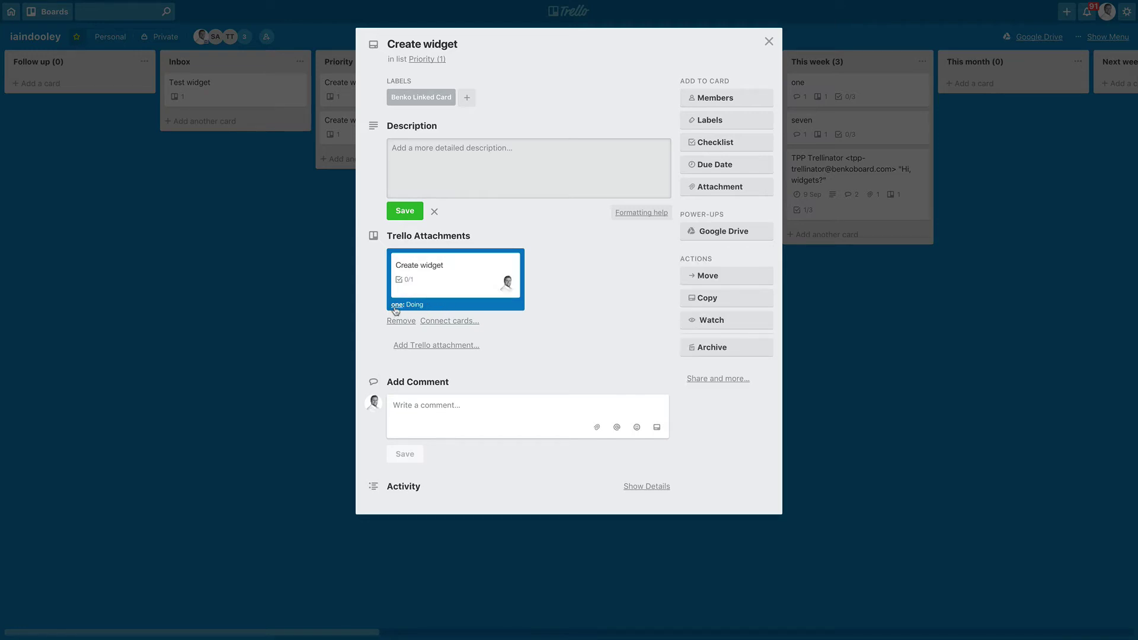
pyautogui.click(257, 84)
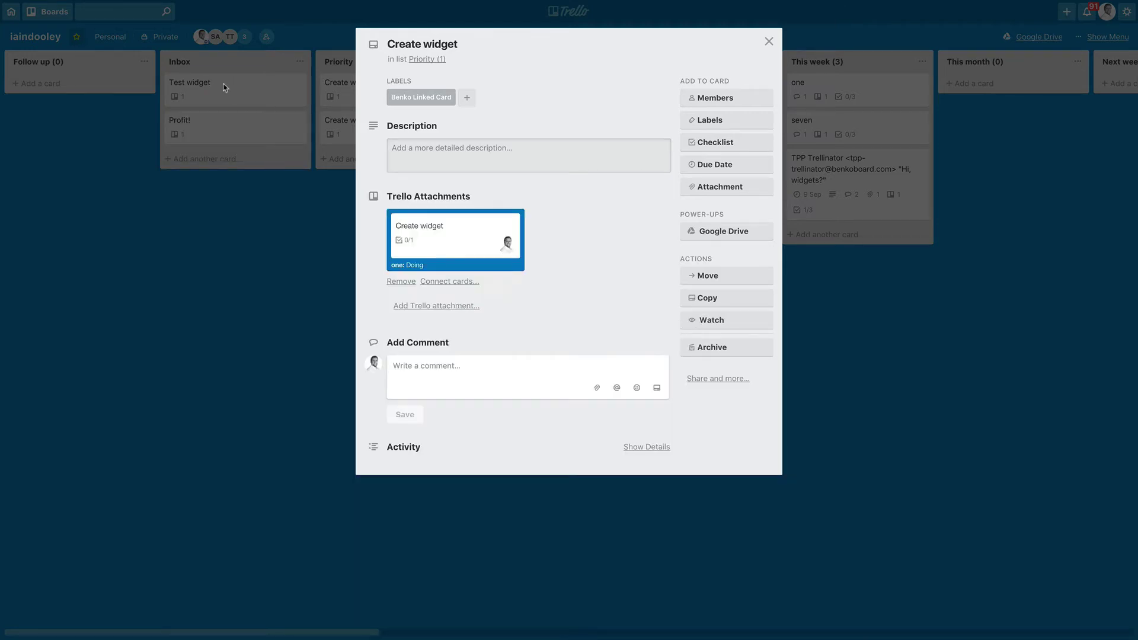
pyautogui.click(226, 88)
pyautogui.moveTo(224, 87); pyautogui.dragTo(359, 137)
pyautogui.moveTo(255, 94); pyautogui.dragTo(367, 149)
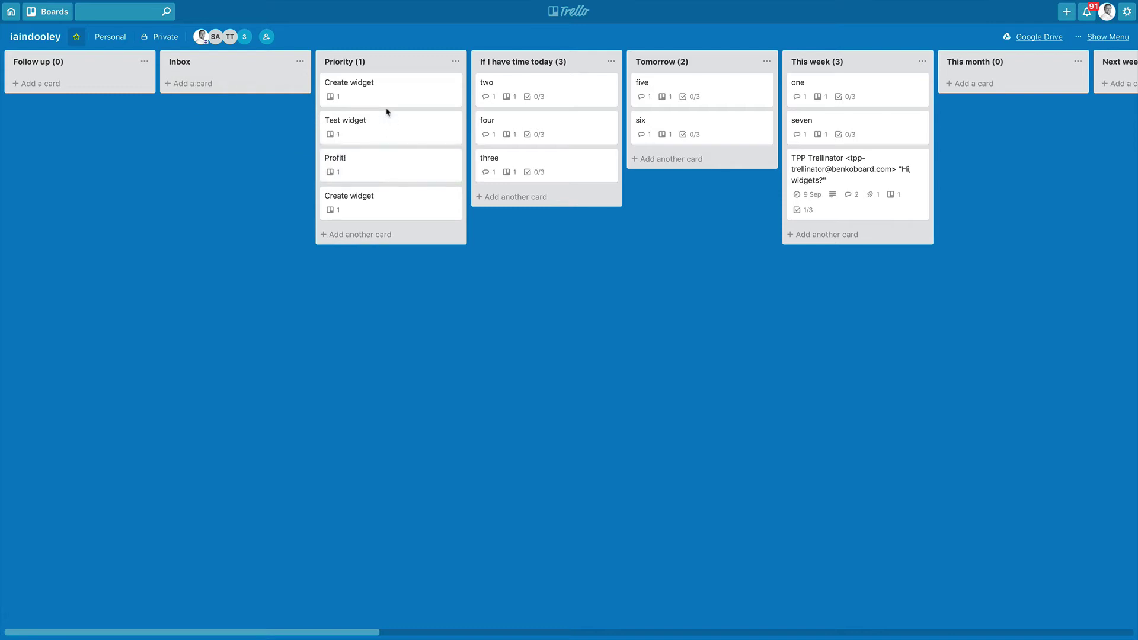
# Step: Redistribute the Priority cards: one Create widget, Test widget and Profit! to Tomorrow, and the other Create widget to If I have time today
pyautogui.moveTo(393, 91); pyautogui.dragTo(649, 159)
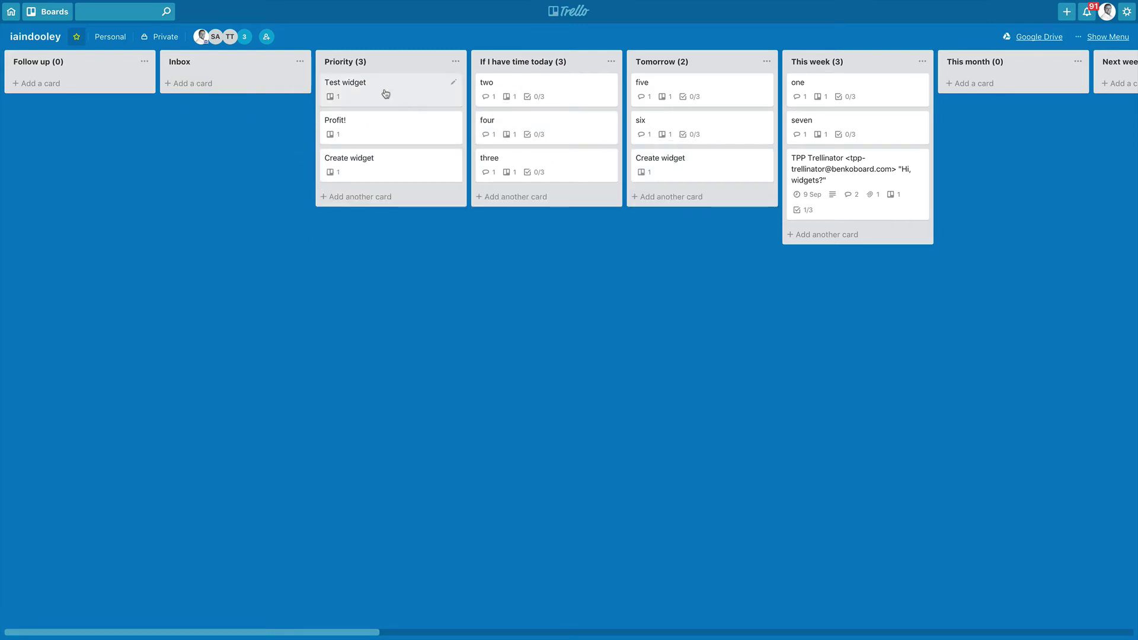
pyautogui.moveTo(385, 94); pyautogui.dragTo(670, 160)
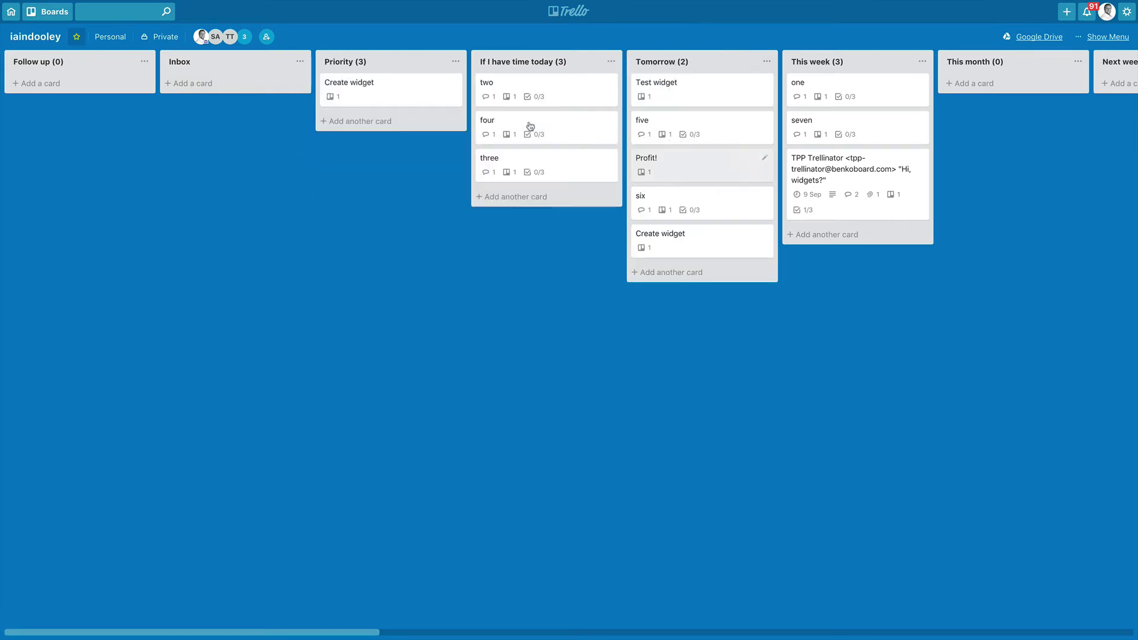
pyautogui.moveTo(409, 98); pyautogui.dragTo(586, 188)
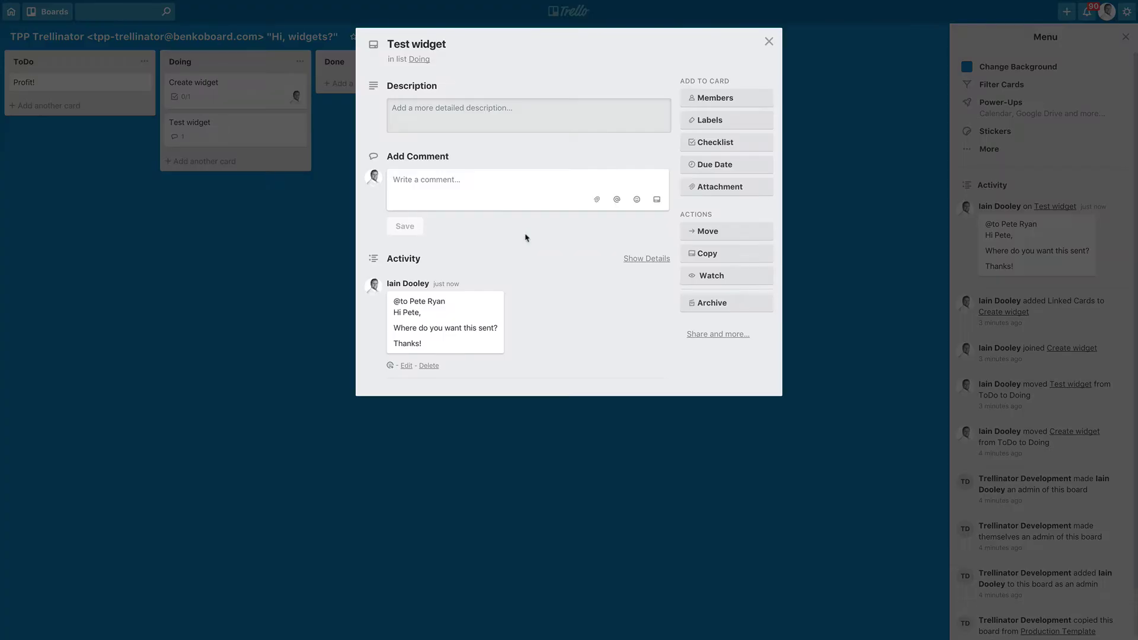
# Step: Close the Test widget card and go back to the Enterprise Demo board
pyautogui.press('Escape')
pyautogui.write('benter')
pyautogui.press('Return')
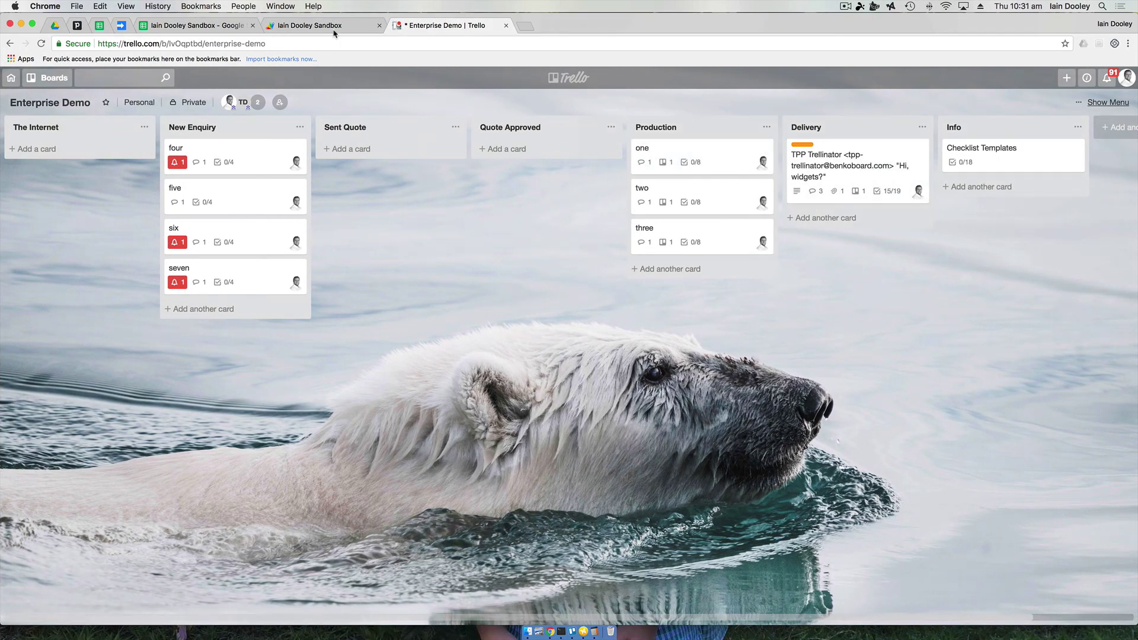
# Step: Switch to the Google Apps Script project and examine the automation functions in adhoc.gs
pyautogui.click(335, 27)
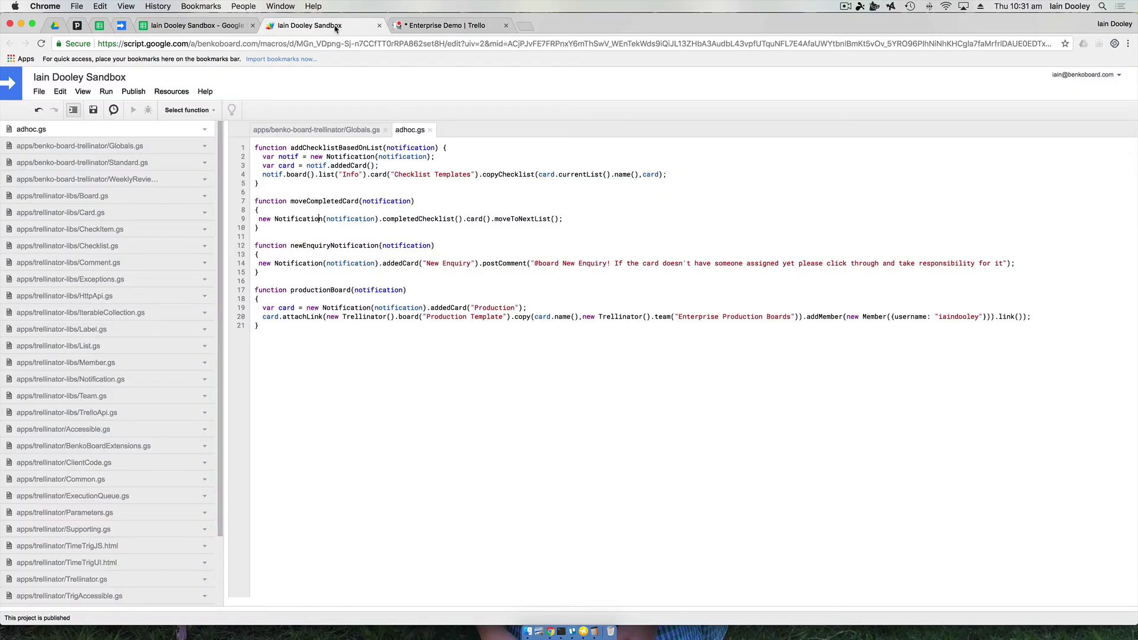
pyautogui.moveTo(264, 330); pyautogui.dragTo(239, 146)
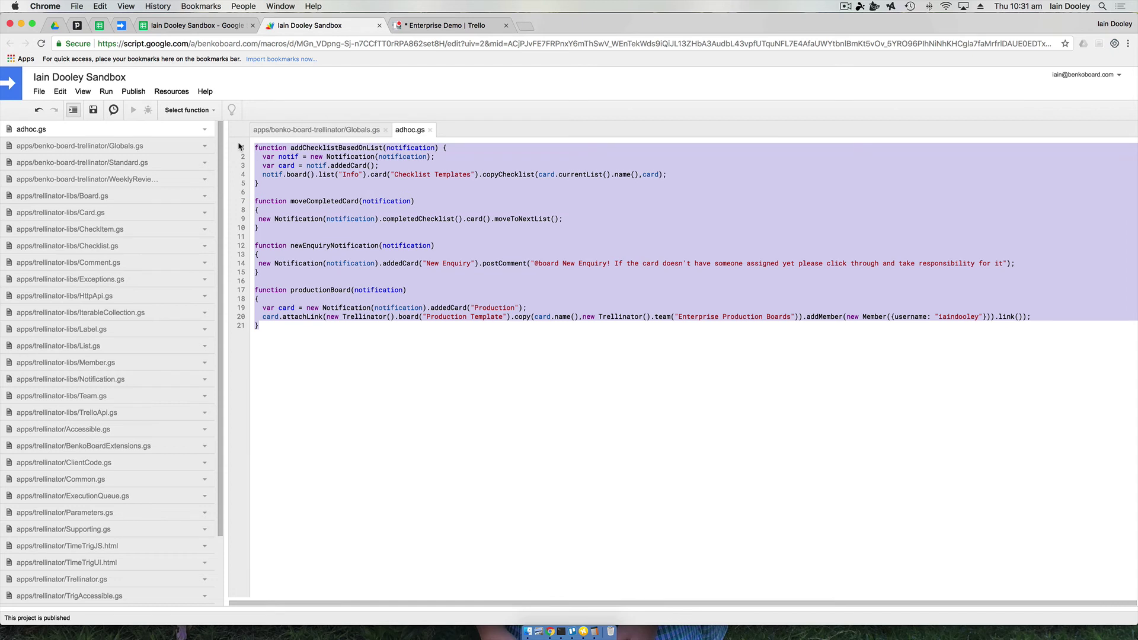
pyautogui.click(271, 331)
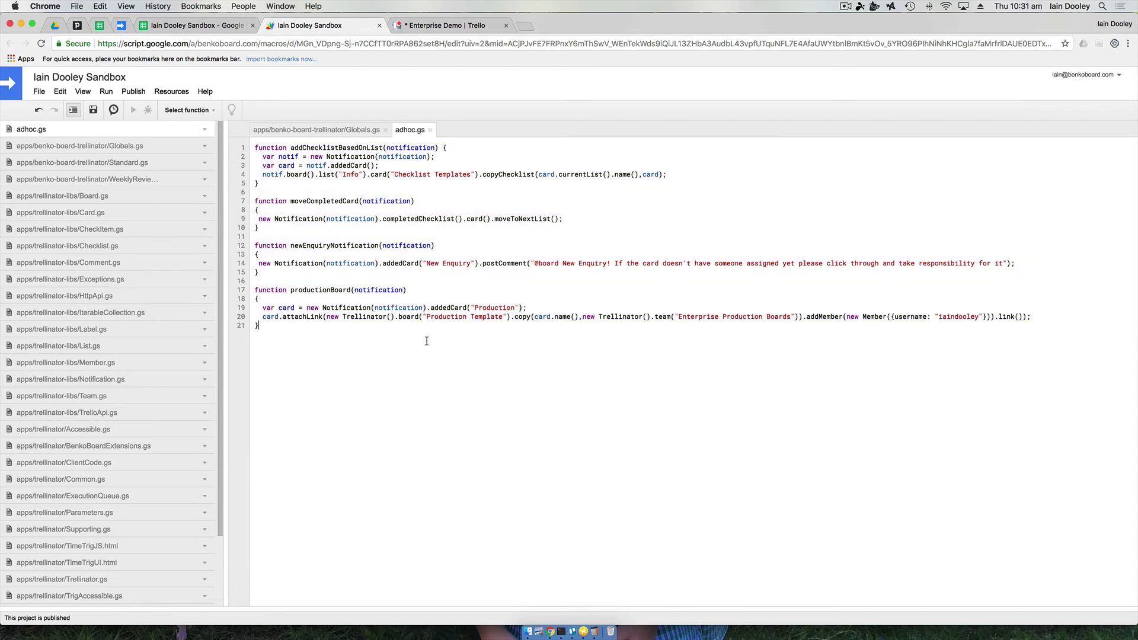